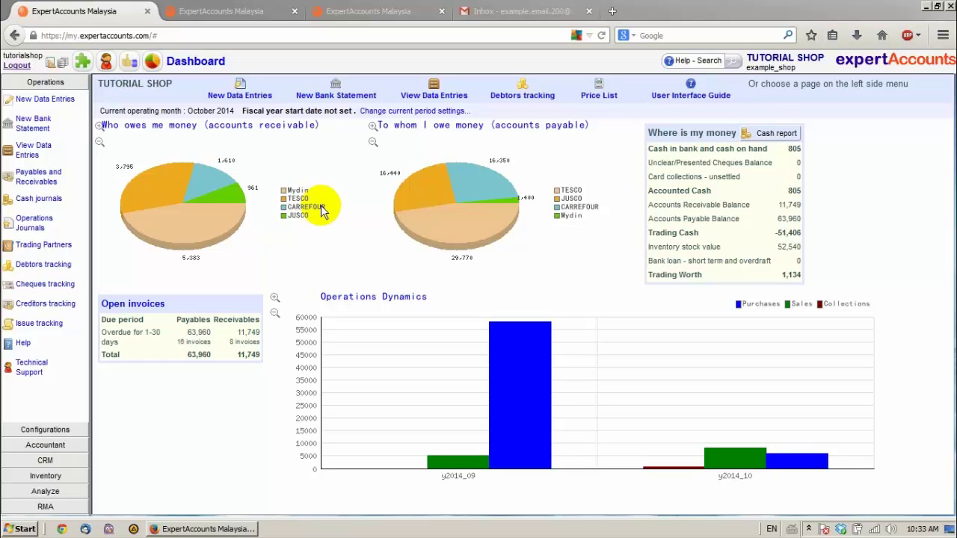
Open Add-on Modules to confirm Serial Number tracking and RMA are installed as active trials
{"action": "left_click", "coordinate": [82, 61]}
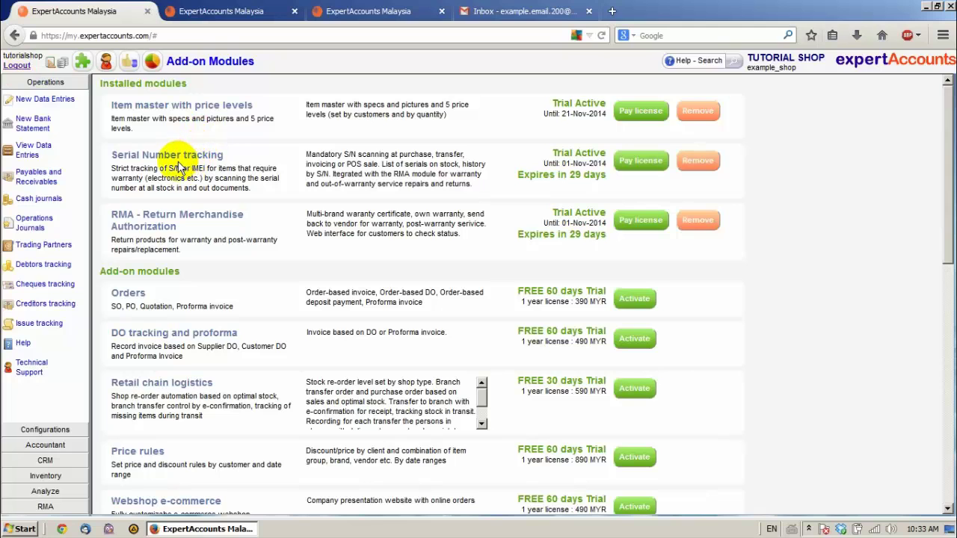
Open the Items configuration list showing all items, scrolled right to the With S/N column
{"action": "left_click", "coordinate": [42, 432]}
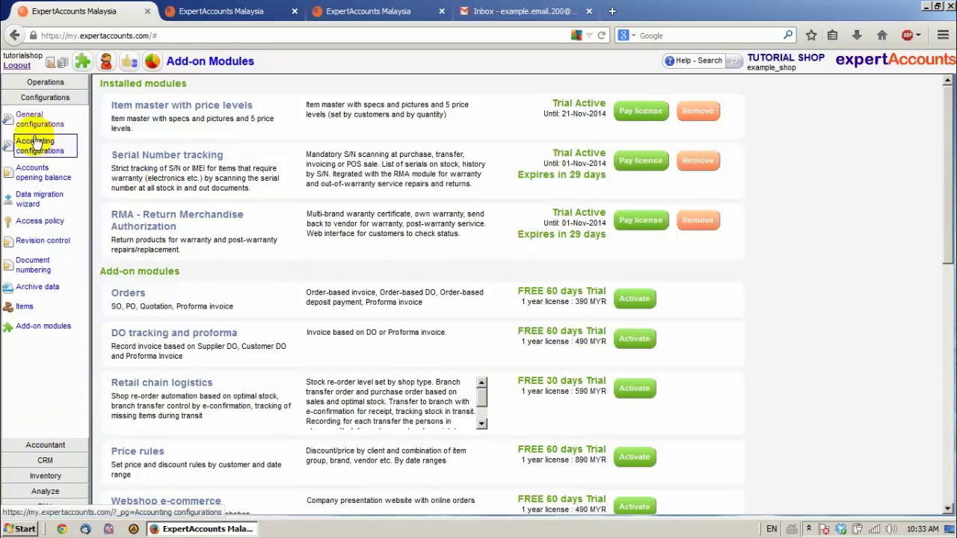
{"action": "left_click", "coordinate": [21, 307]}
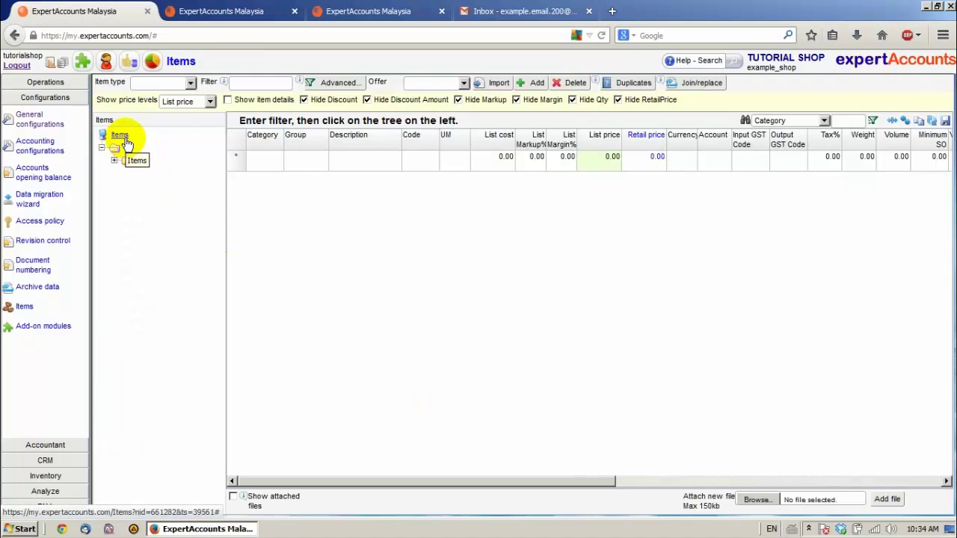
{"action": "left_click", "coordinate": [124, 139]}
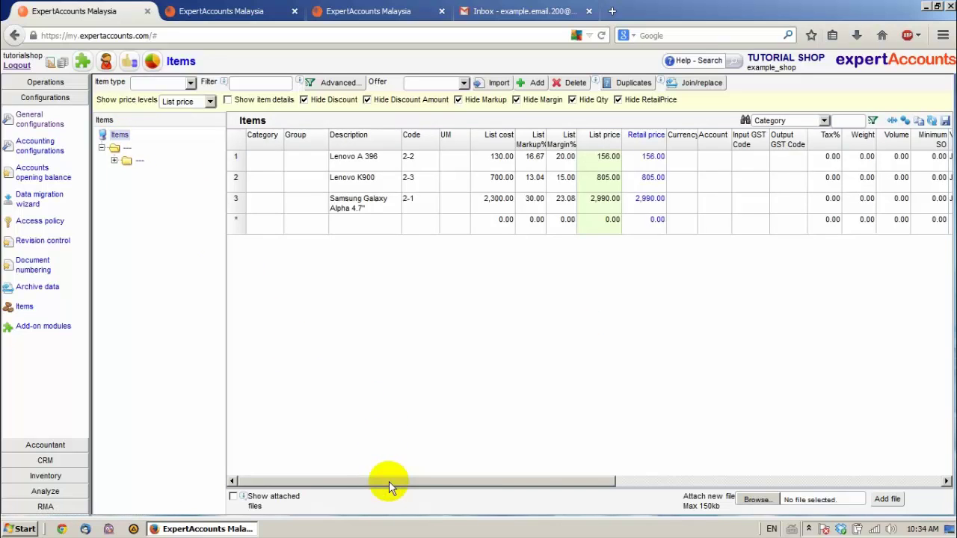
{"action": "left_click_drag", "start_coordinate": [389, 481], "coordinate": [745, 476]}
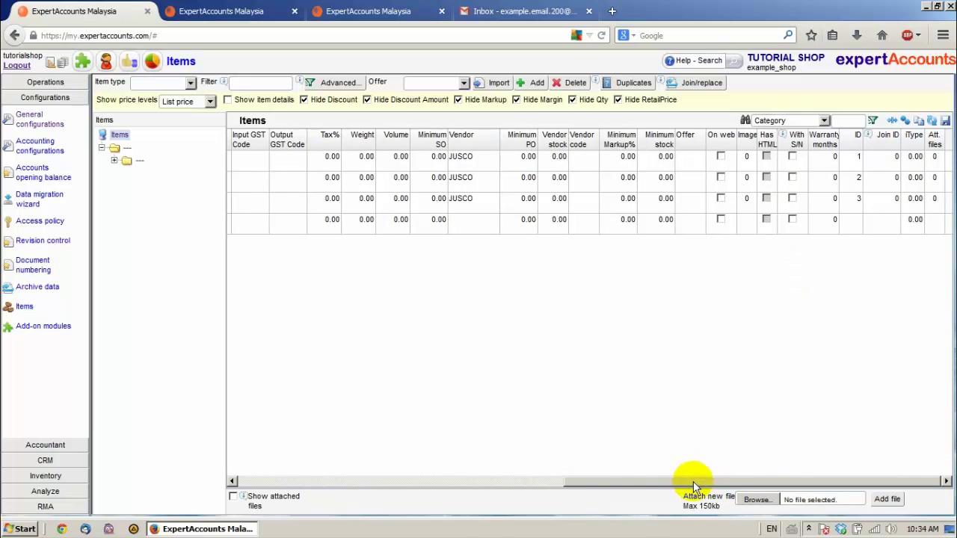
{"action": "left_click_drag", "start_coordinate": [693, 481], "coordinate": [686, 465]}
Tick With S/N for Lenovo A 396, Lenovo K900 and Samsung Galaxy Alpha 4.7" and save
{"action": "left_click", "coordinate": [819, 157]}
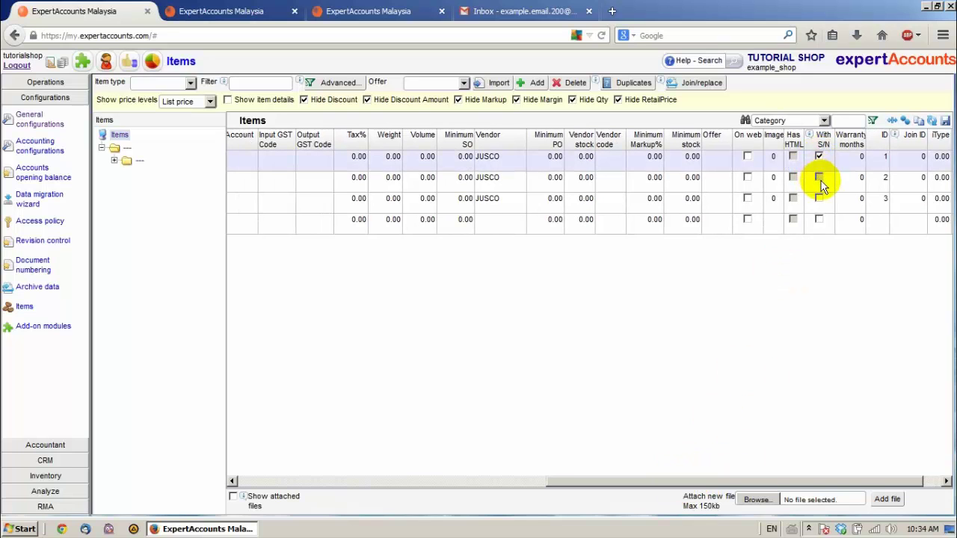
{"action": "left_click", "coordinate": [818, 177]}
{"action": "left_click", "coordinate": [819, 198]}
{"action": "left_click", "coordinate": [819, 219]}
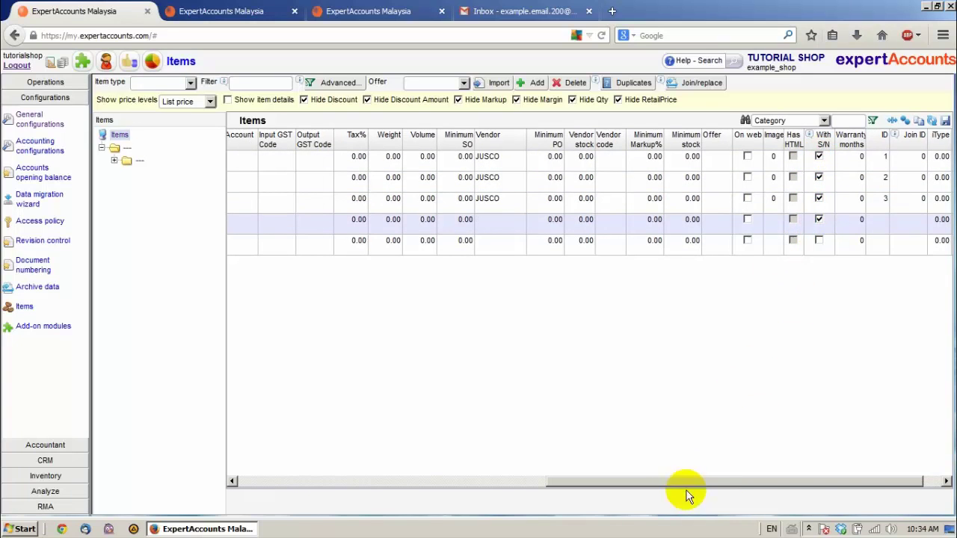
{"action": "left_click_drag", "start_coordinate": [679, 483], "coordinate": [376, 466]}
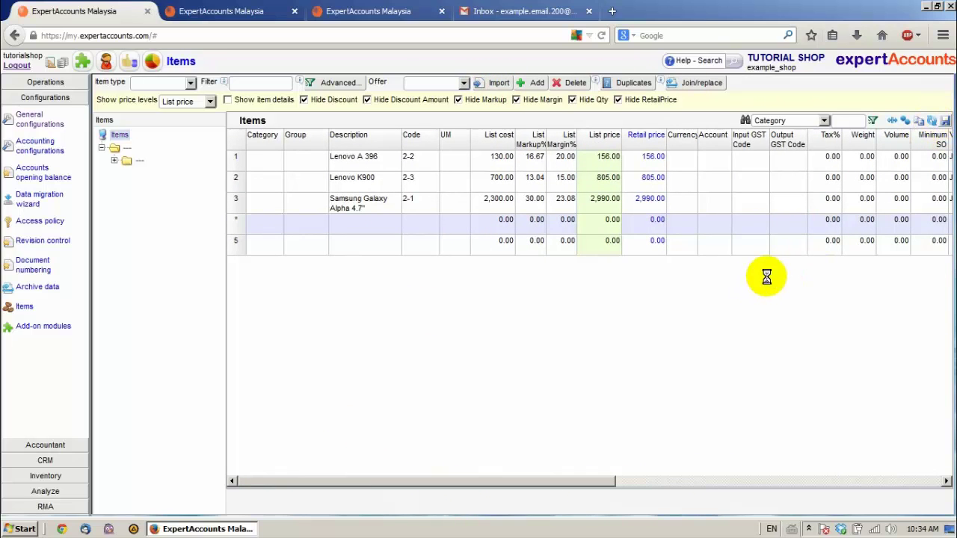
{"action": "left_click", "coordinate": [945, 122]}
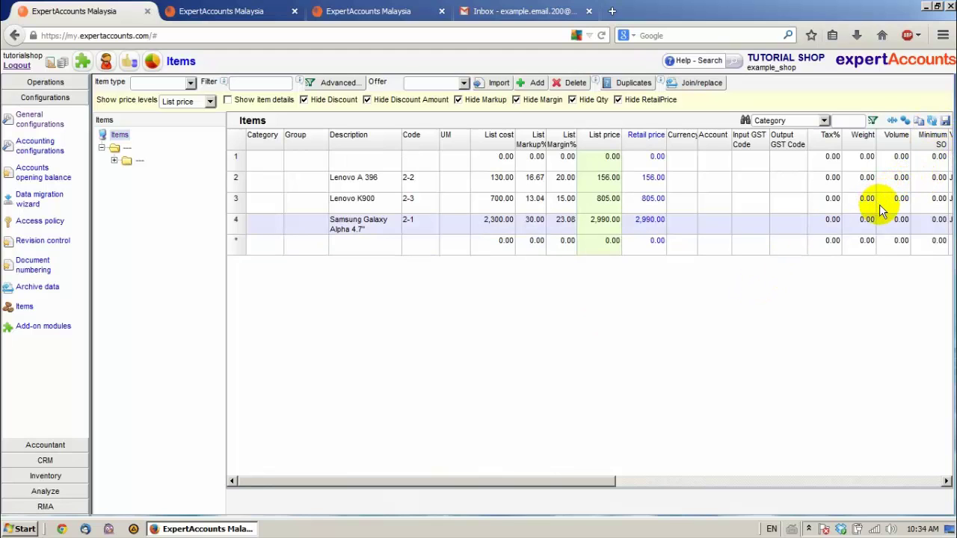
{"action": "left_click", "coordinate": [39, 83]}
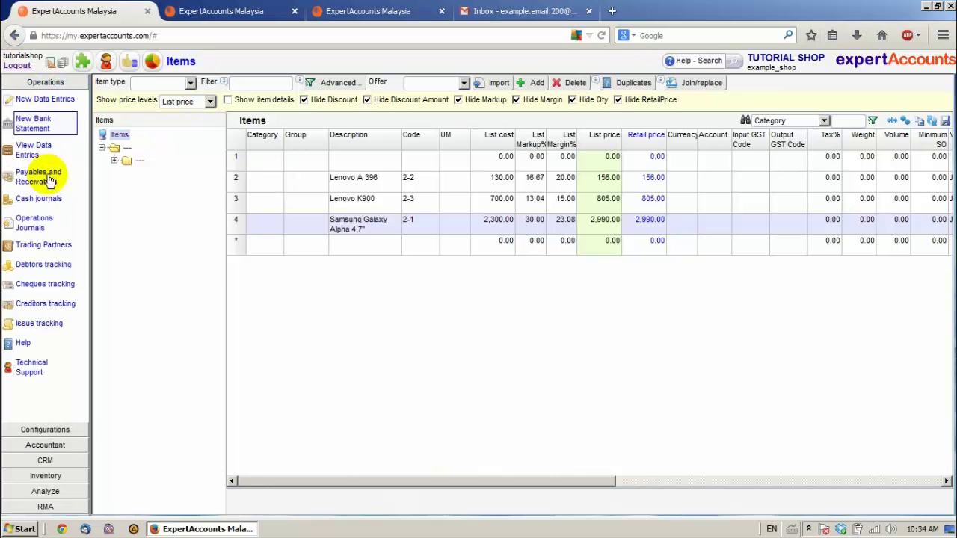
Start a new Purchase Invoice under 1. Stock Purchases in New Data Entries
{"action": "left_click", "coordinate": [39, 98]}
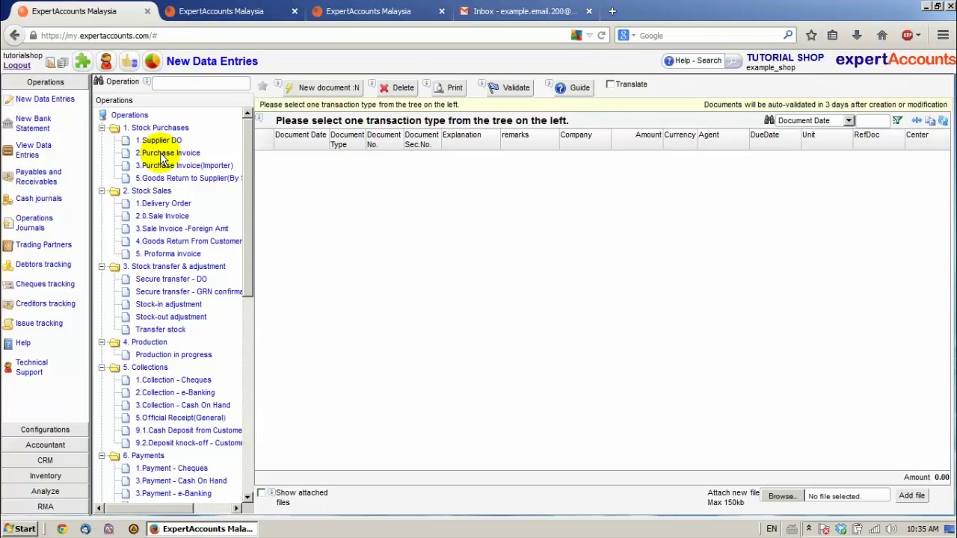
{"action": "left_click", "coordinate": [163, 154]}
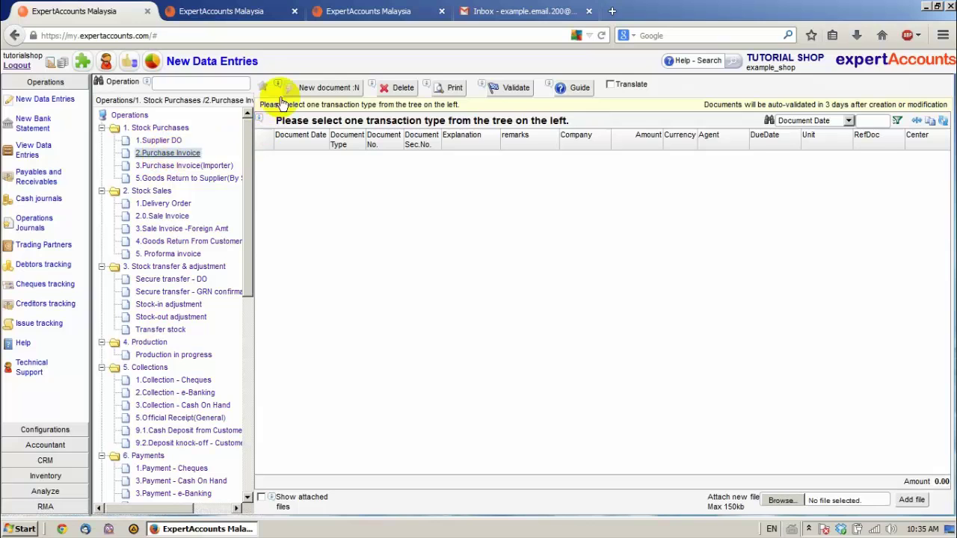
{"action": "left_click", "coordinate": [325, 89]}
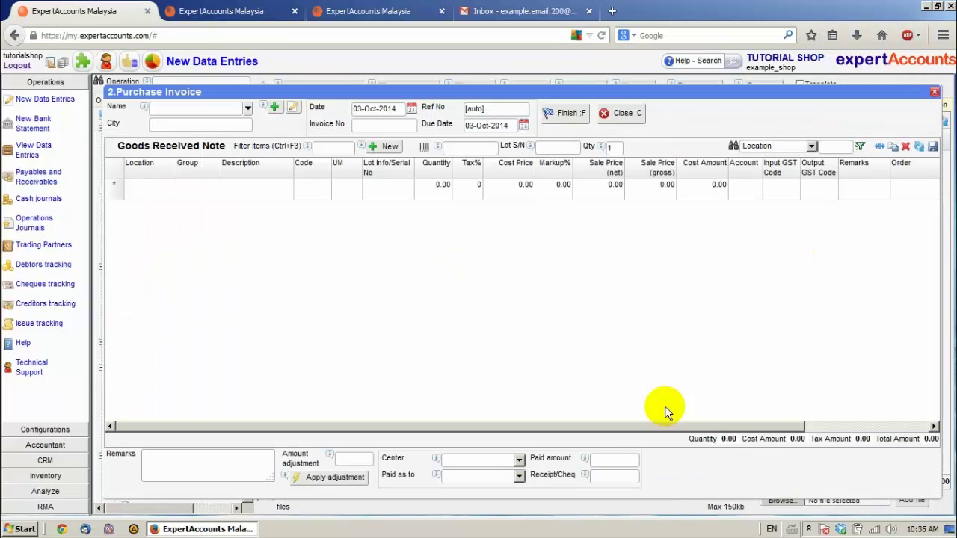
Set the purchase invoice supplier to JUSCO with invoice number 654
{"action": "left_click_drag", "start_coordinate": [580, 426], "coordinate": [406, 320]}
{"action": "key", "text": "F4"}
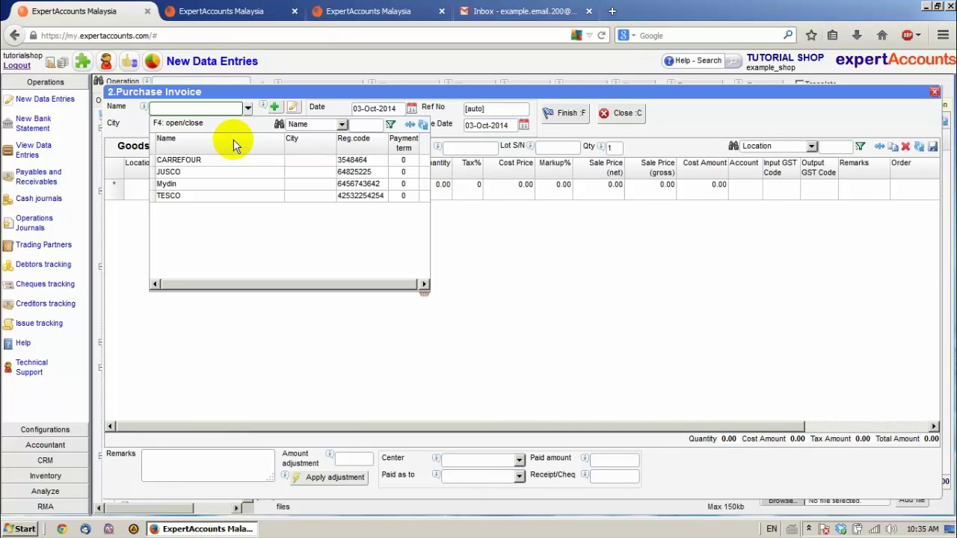
{"action": "left_click", "coordinate": [169, 173]}
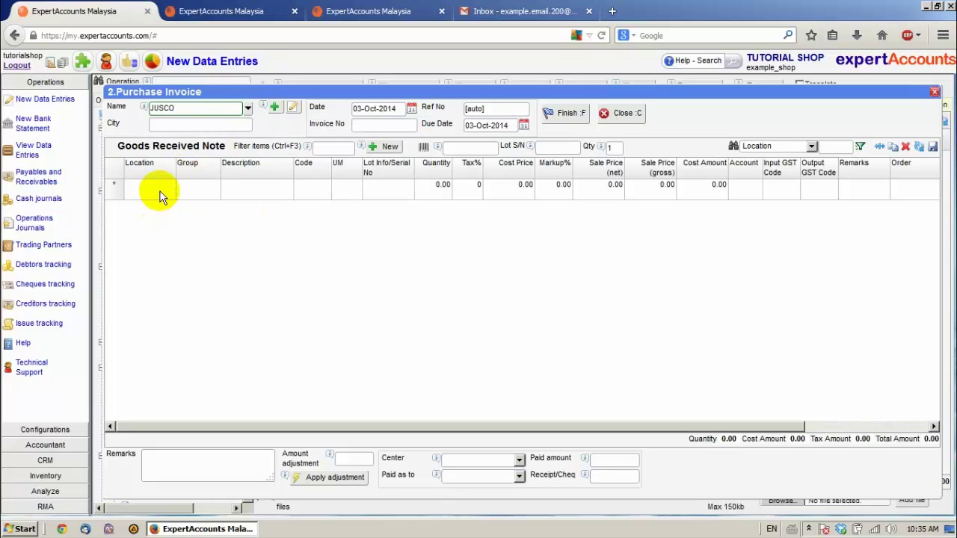
{"action": "left_click", "coordinate": [366, 125]}
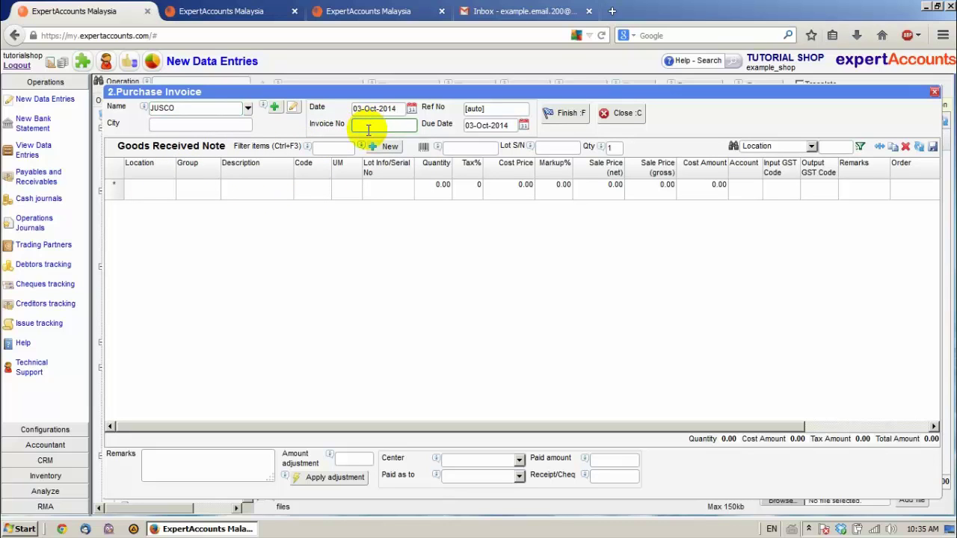
{"action": "type", "text": "654"}
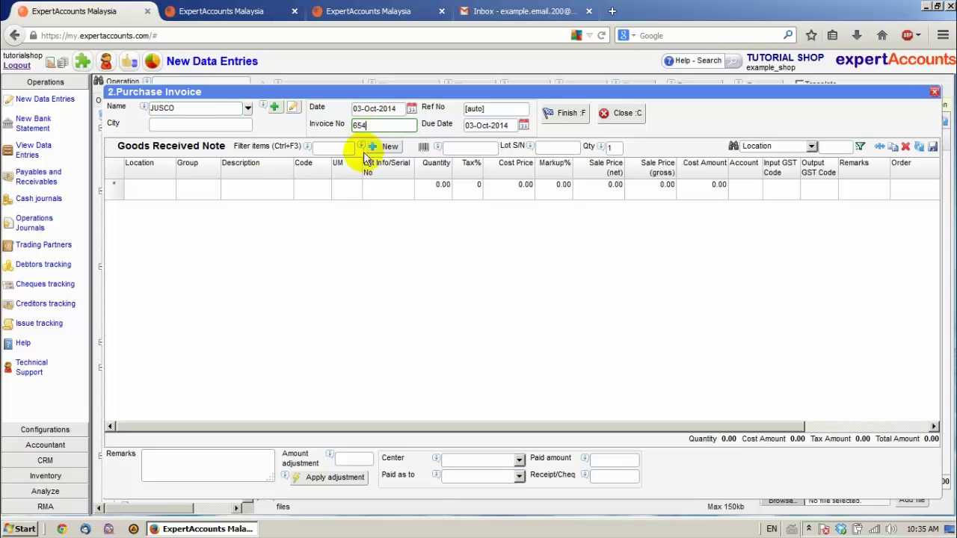
Add a first goods line receiving Lenovo A 396 into Shop 1
{"action": "left_click", "coordinate": [158, 187]}
{"action": "left_click", "coordinate": [171, 190]}
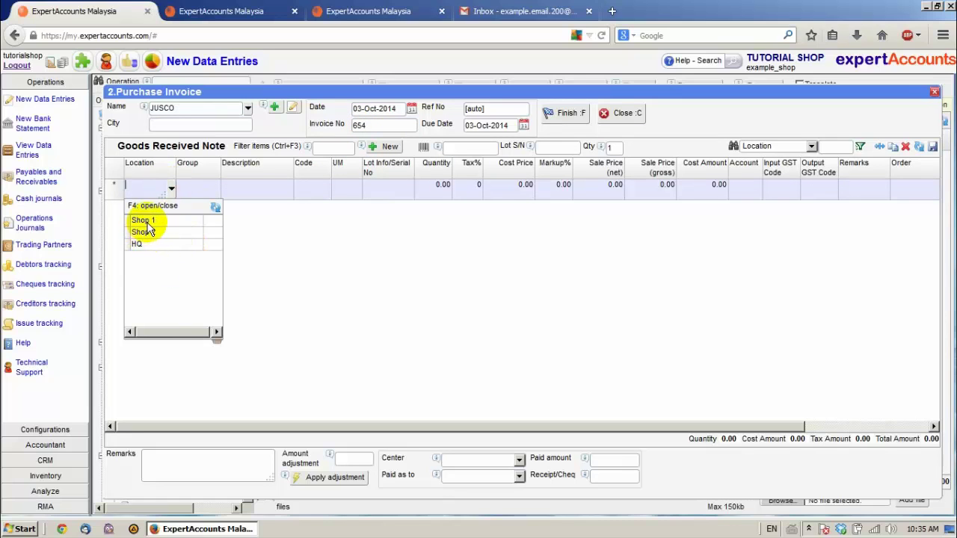
{"action": "left_click", "coordinate": [145, 221]}
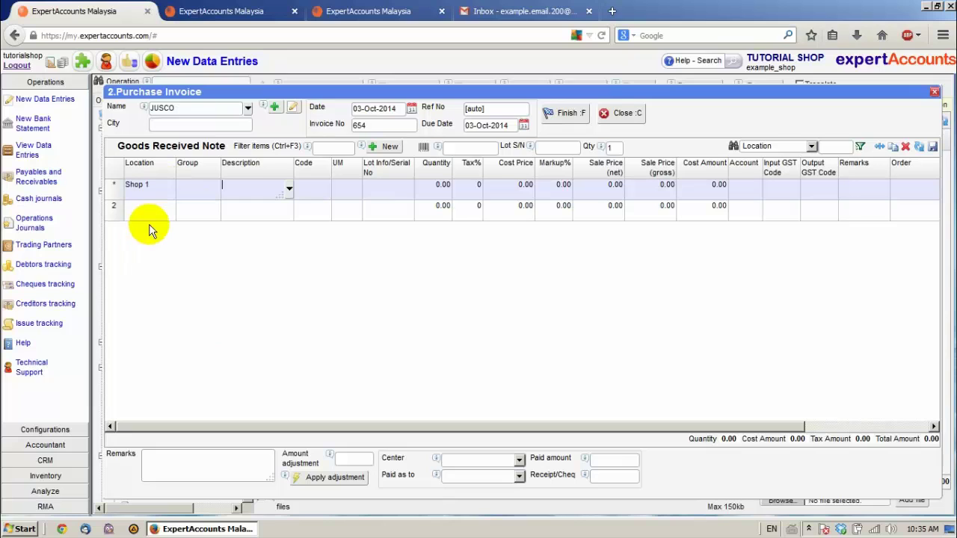
{"action": "left_click", "coordinate": [276, 188]}
{"action": "left_click", "coordinate": [287, 189]}
{"action": "left_click", "coordinate": [265, 265]}
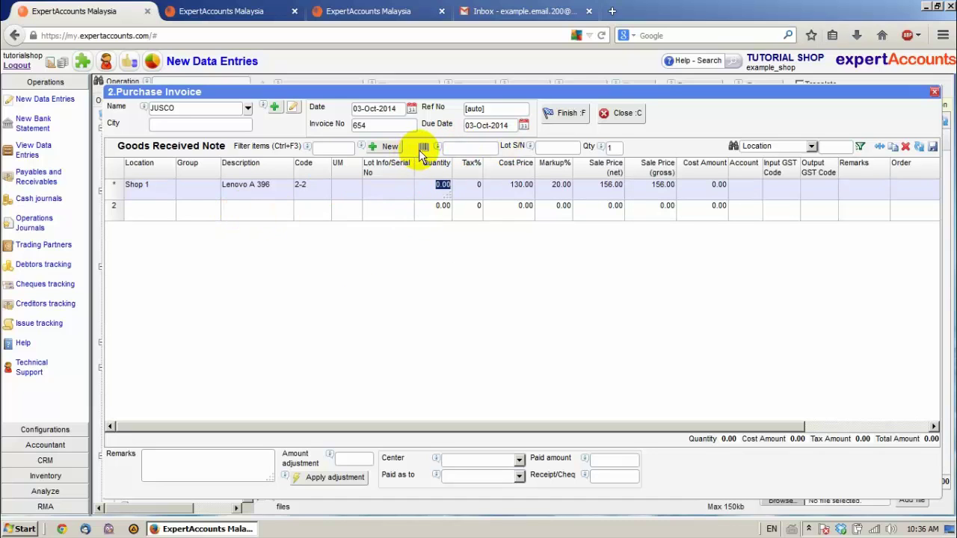
Add a second goods line receiving Lenovo K900 into Shop 1
{"action": "left_click", "coordinate": [155, 209]}
{"action": "left_click", "coordinate": [171, 208]}
{"action": "left_click", "coordinate": [150, 241]}
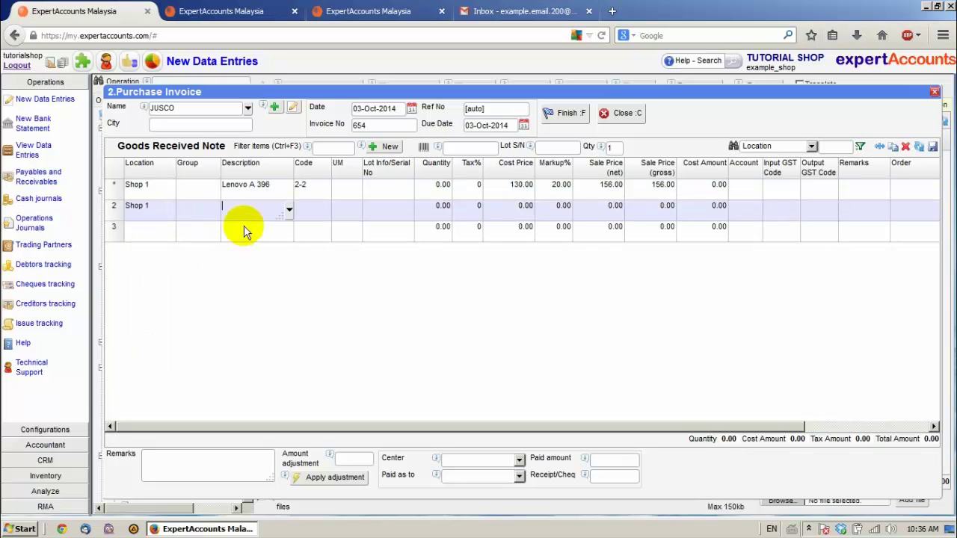
{"action": "left_click", "coordinate": [287, 210]}
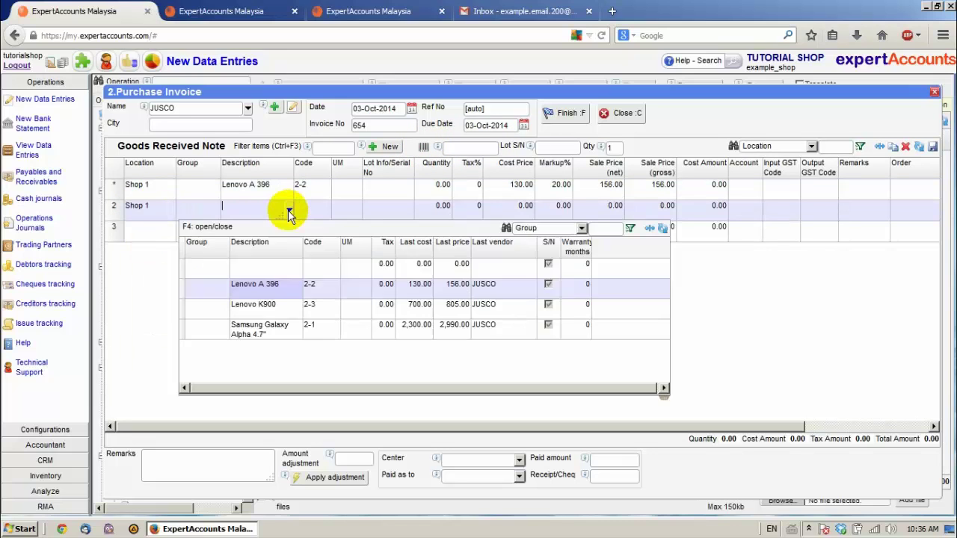
{"action": "left_click", "coordinate": [246, 305]}
Set quantities to 1 for Lenovo A 396 and 2 for Lenovo K900, totalling 1,530.00
{"action": "left_click", "coordinate": [423, 208]}
{"action": "left_click", "coordinate": [441, 186]}
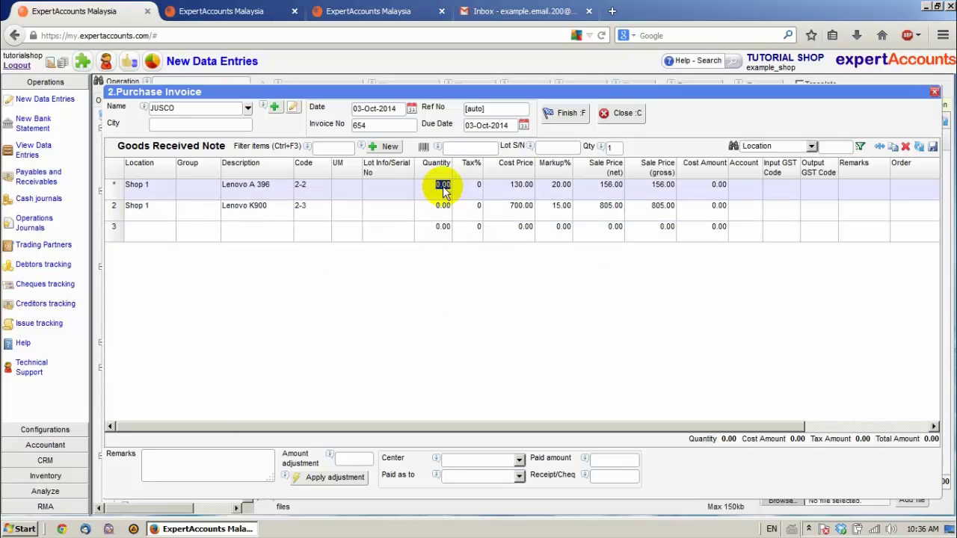
{"action": "type", "text": "1"}
{"action": "left_click", "coordinate": [443, 206]}
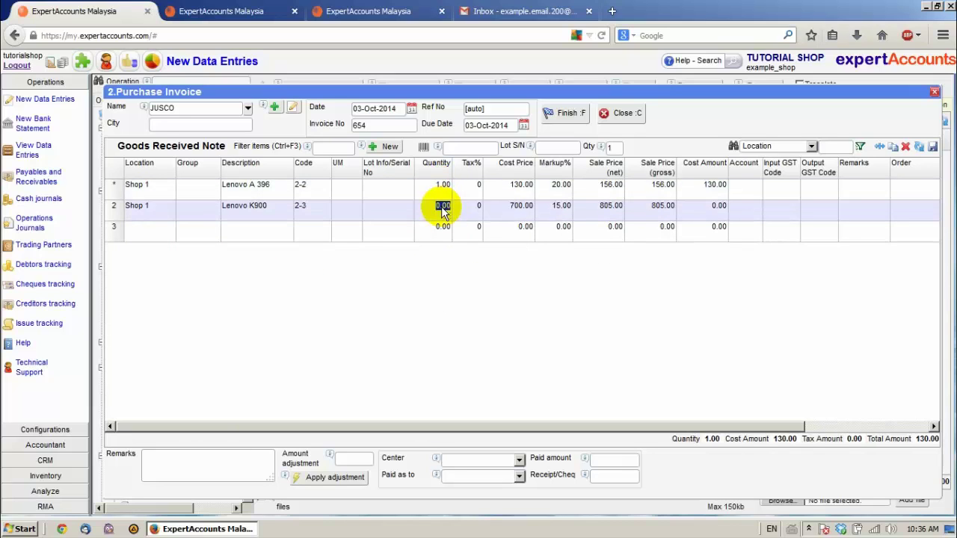
{"action": "type", "text": "2"}
{"action": "left_click", "coordinate": [449, 233]}
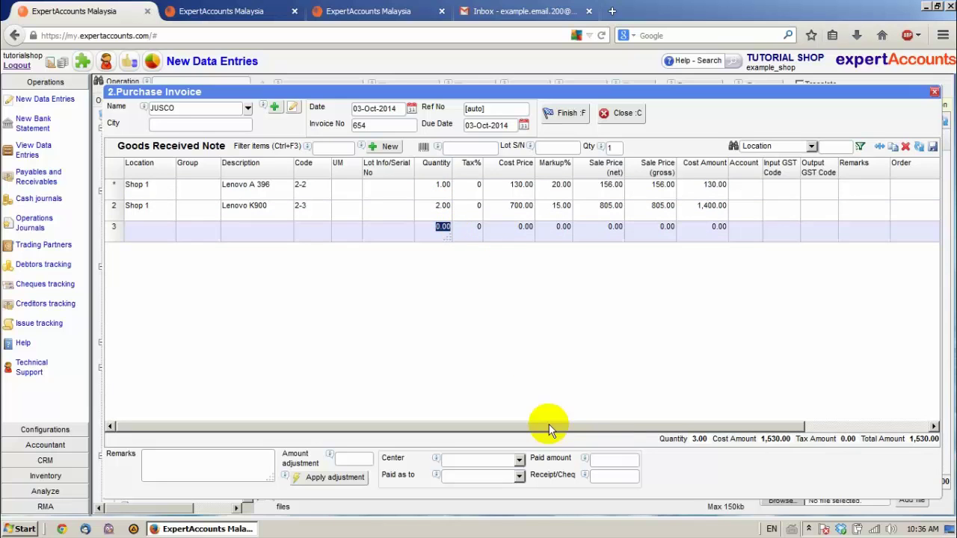
{"action": "left_click_drag", "start_coordinate": [597, 425], "coordinate": [701, 424]}
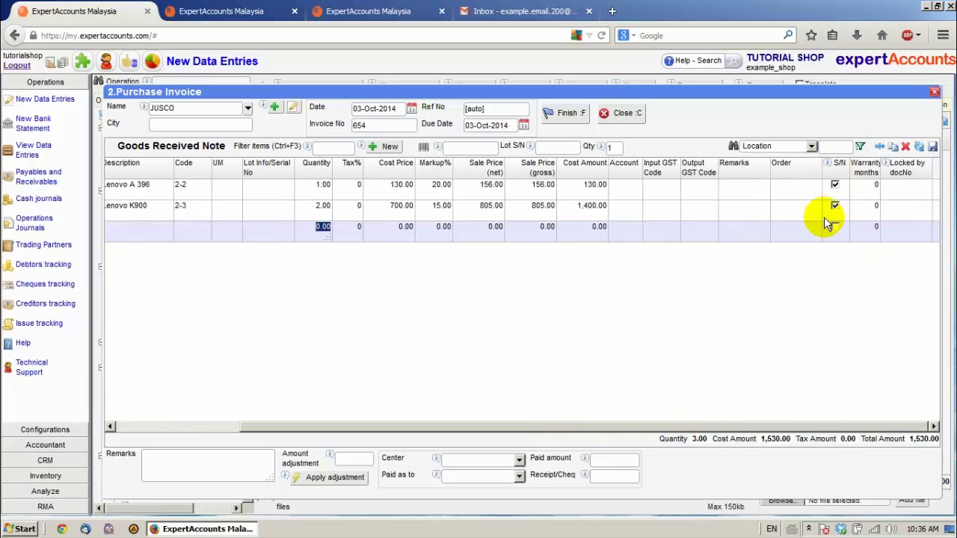
Finish the invoice and enter serial LA1 in the S/N Packing List
{"action": "left_click", "coordinate": [570, 114]}
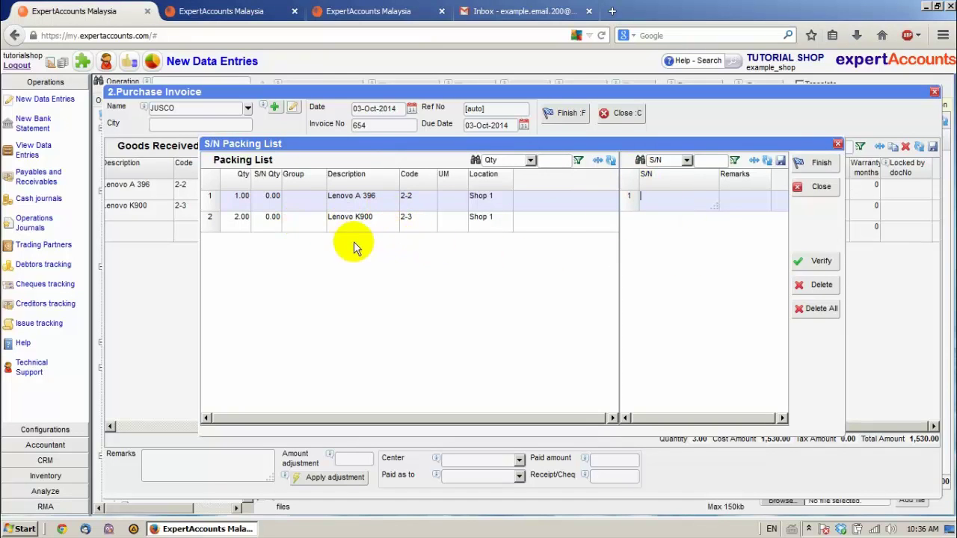
{"action": "left_click", "coordinate": [273, 224]}
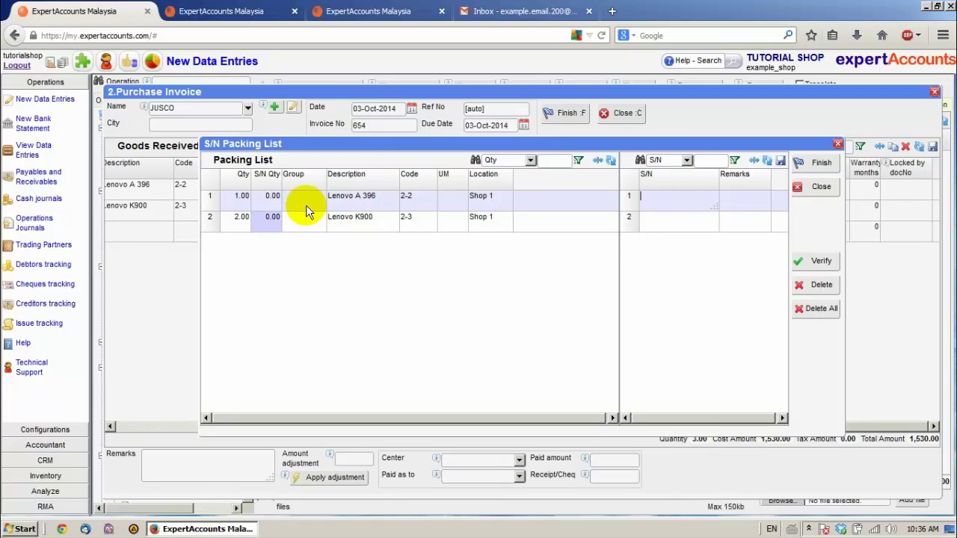
{"action": "left_click", "coordinate": [676, 203]}
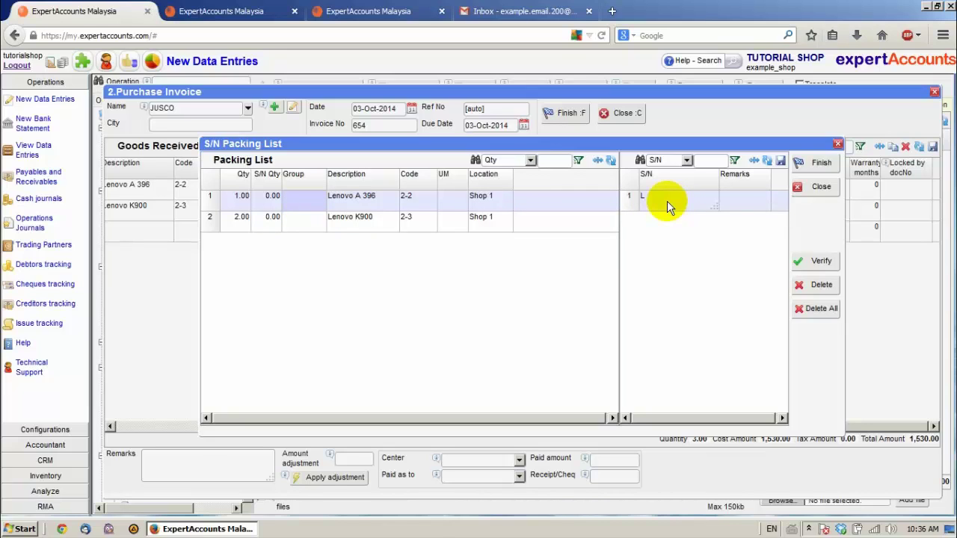
{"action": "type", "text": "LA1"}
Enter serial numbers la2 and la3 for the two Lenovo K900 units
{"action": "left_click", "coordinate": [318, 223]}
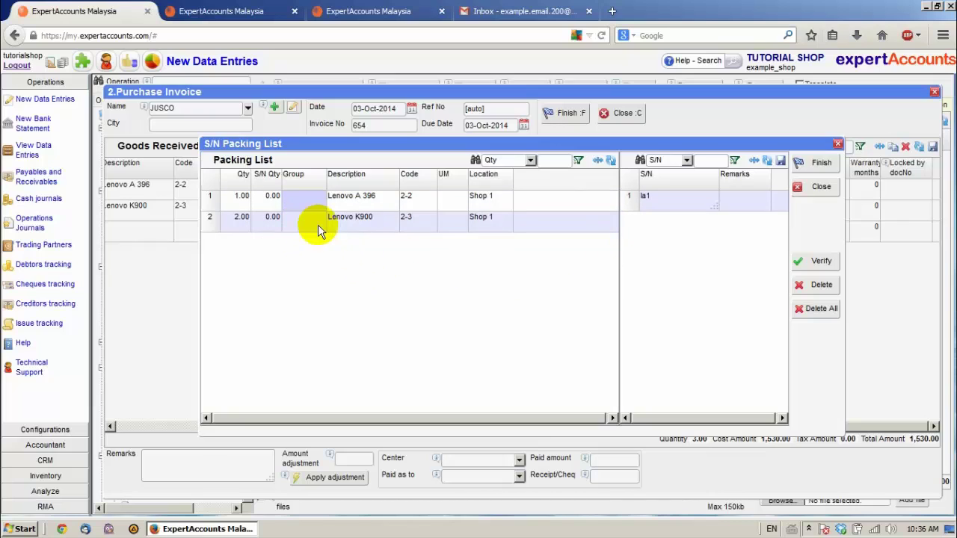
{"action": "left_click", "coordinate": [649, 233]}
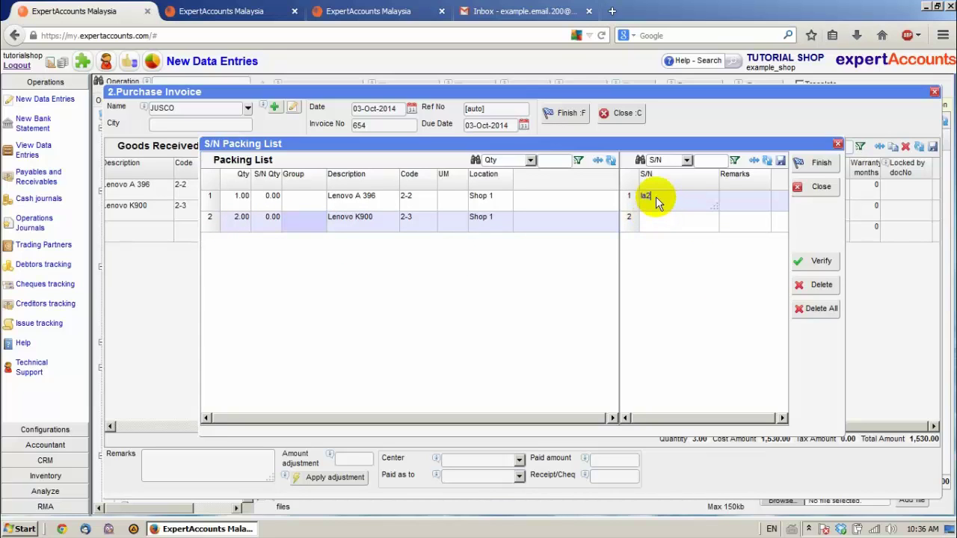
{"action": "type", "text": "2"}
{"action": "left_click", "coordinate": [696, 228]}
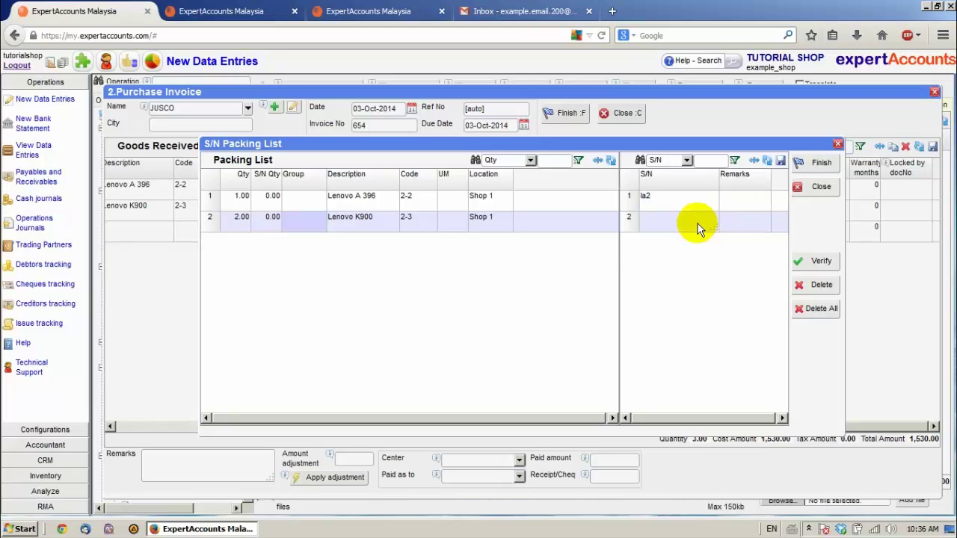
{"action": "type", "text": "la3"}
Finish the packing list to save the invoice, review the Goods Received Note, then close it
{"action": "left_click", "coordinate": [817, 164]}
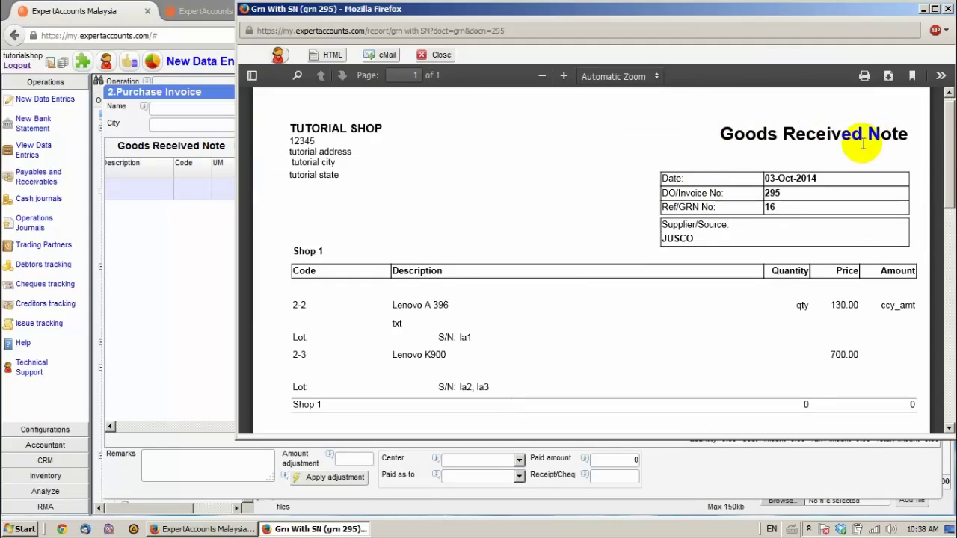
{"action": "scroll", "coordinate": [620, 249], "scroll_direction": "down", "scroll_amount": 5}
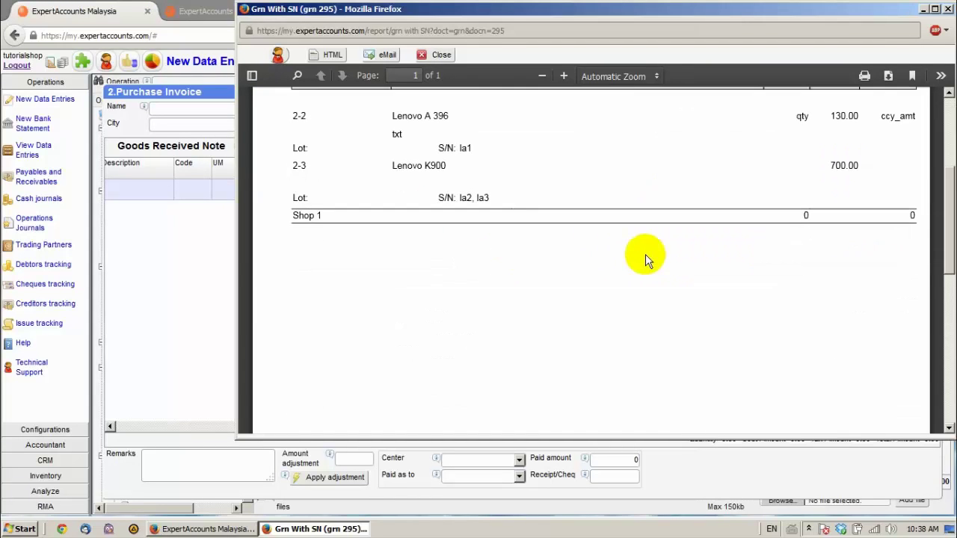
{"action": "scroll", "coordinate": [621, 241], "scroll_direction": "up", "scroll_amount": 2}
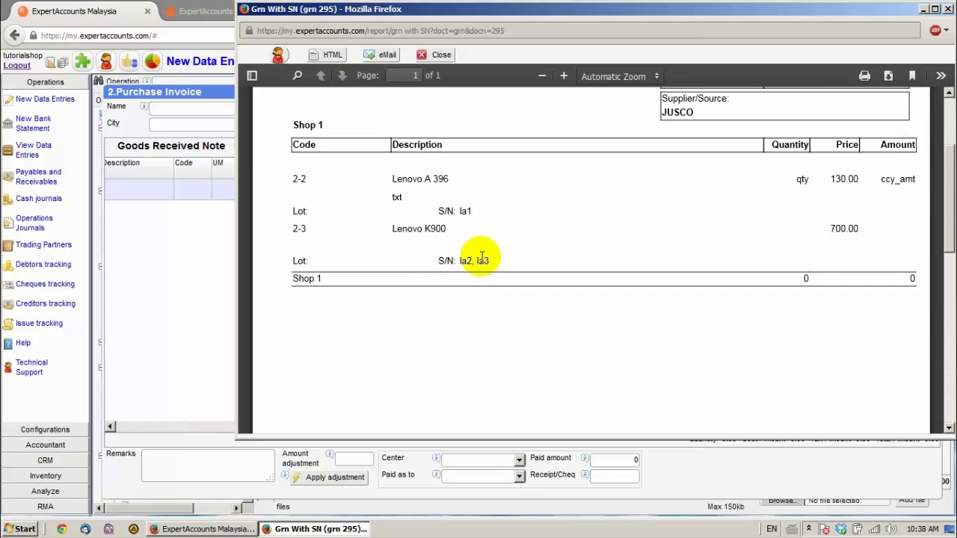
{"action": "left_click", "coordinate": [432, 56]}
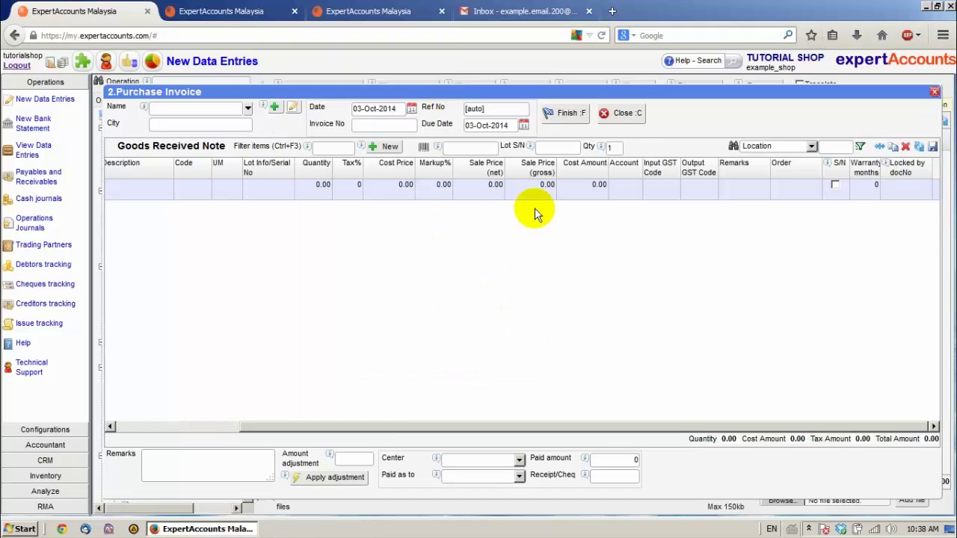
Close the purchase invoice form, validate the JUSCO invoice, and switch to 2.0.Sale Invoice documents
{"action": "left_click", "coordinate": [623, 116]}
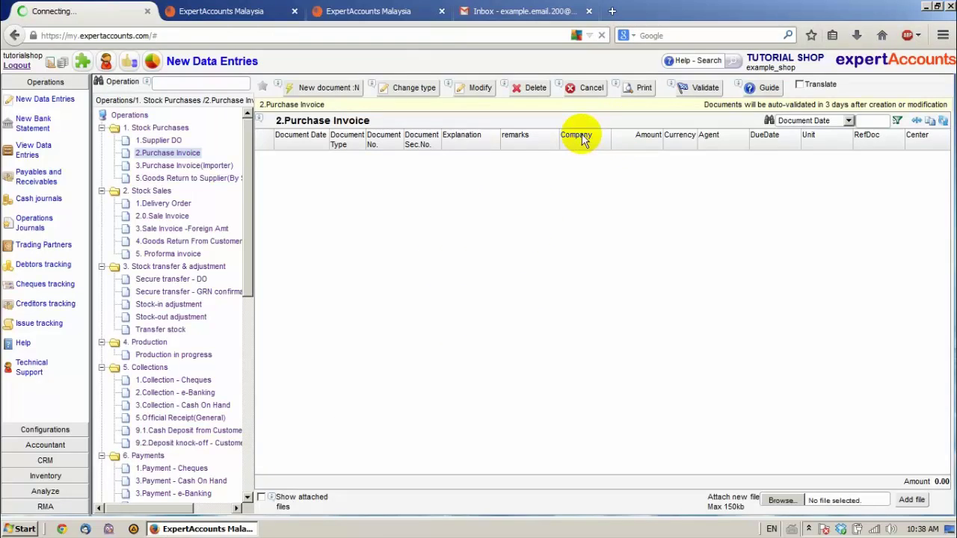
{"action": "left_click", "coordinate": [693, 86]}
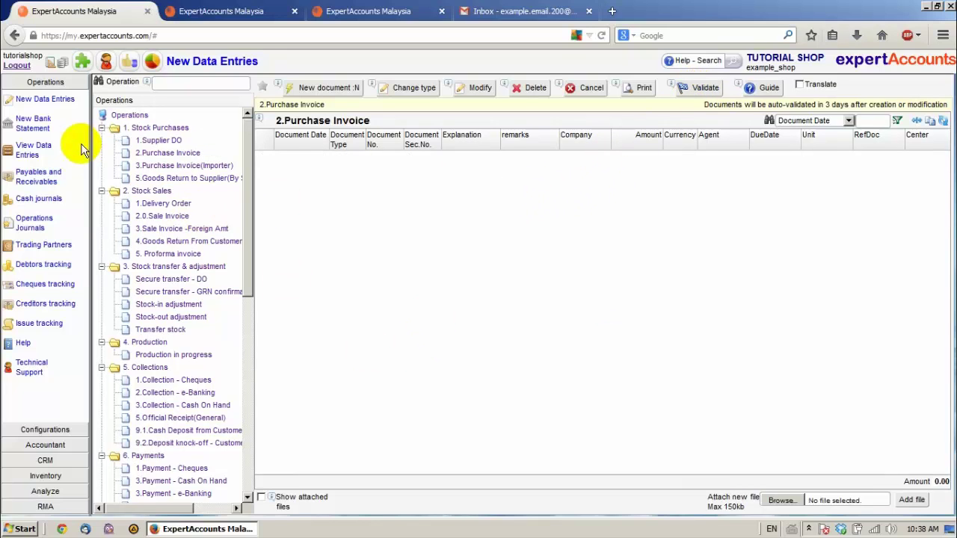
{"action": "left_click", "coordinate": [169, 217]}
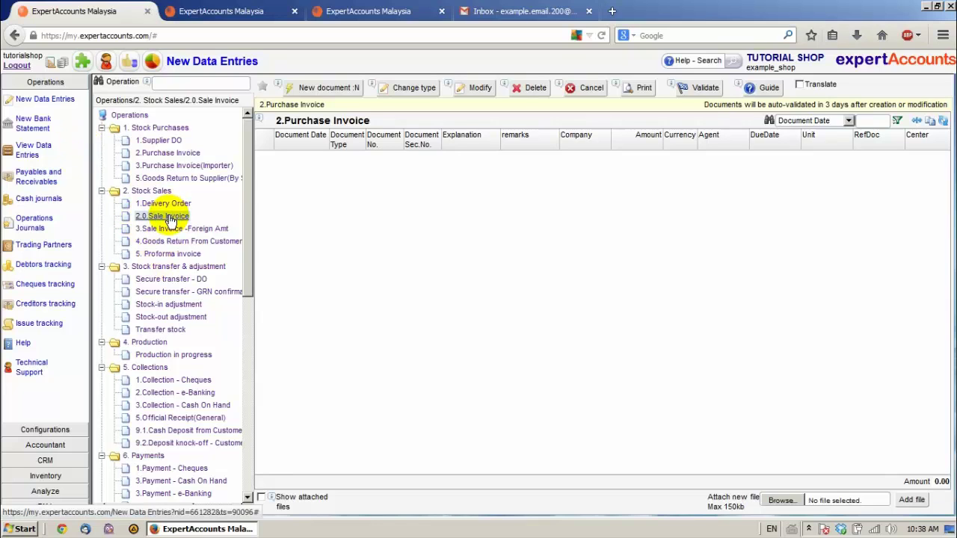
Start a new sale invoice with TESCO as the customer
{"action": "left_click", "coordinate": [322, 91]}
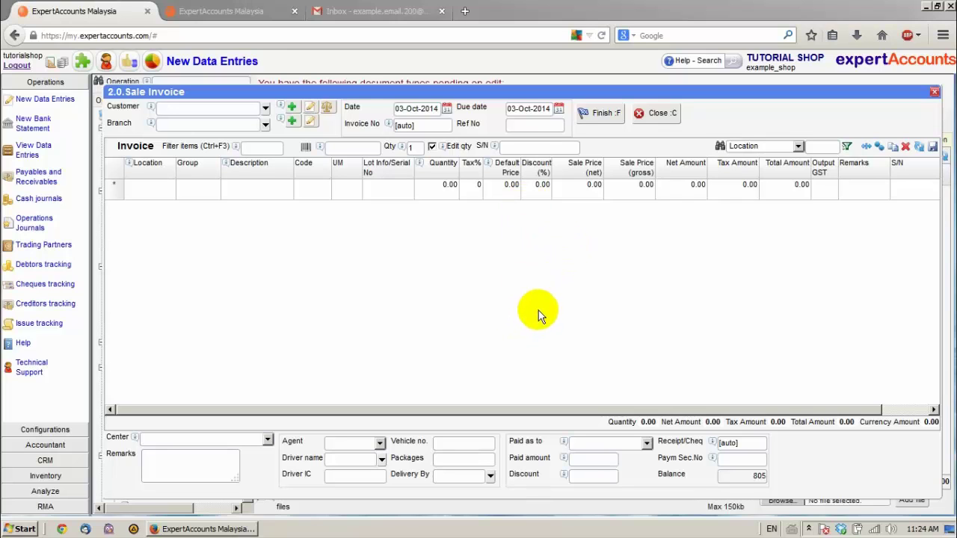
{"action": "left_click", "coordinate": [523, 150]}
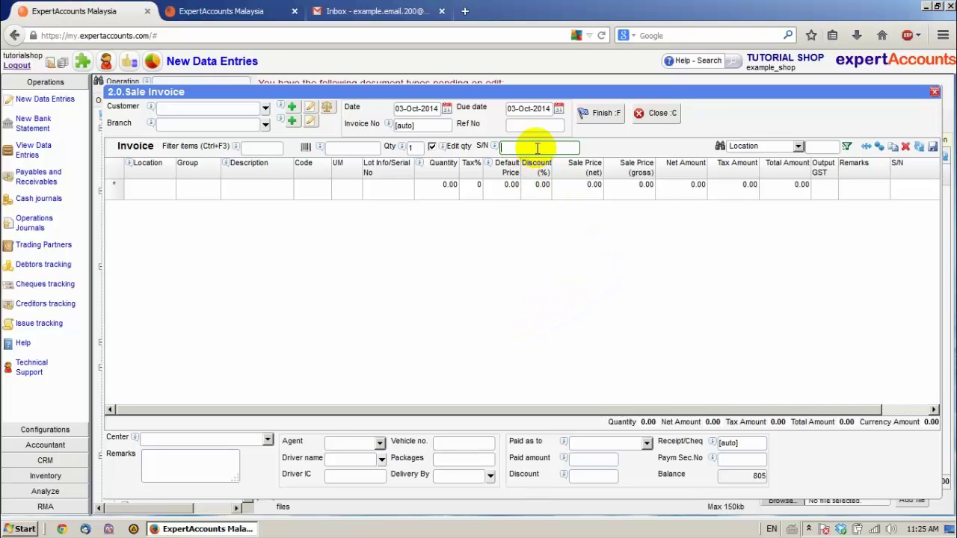
{"action": "left_click", "coordinate": [263, 109]}
{"action": "left_click", "coordinate": [183, 197]}
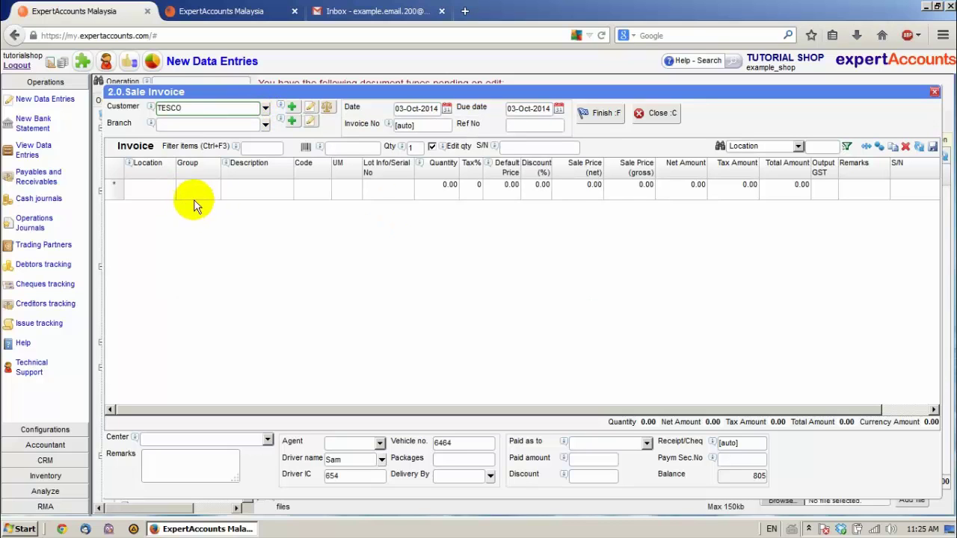
Add a first line from Shop 1 by serial la2, adding a Lenovo K900 at 805.00
{"action": "left_click", "coordinate": [167, 198]}
{"action": "left_click", "coordinate": [169, 193]}
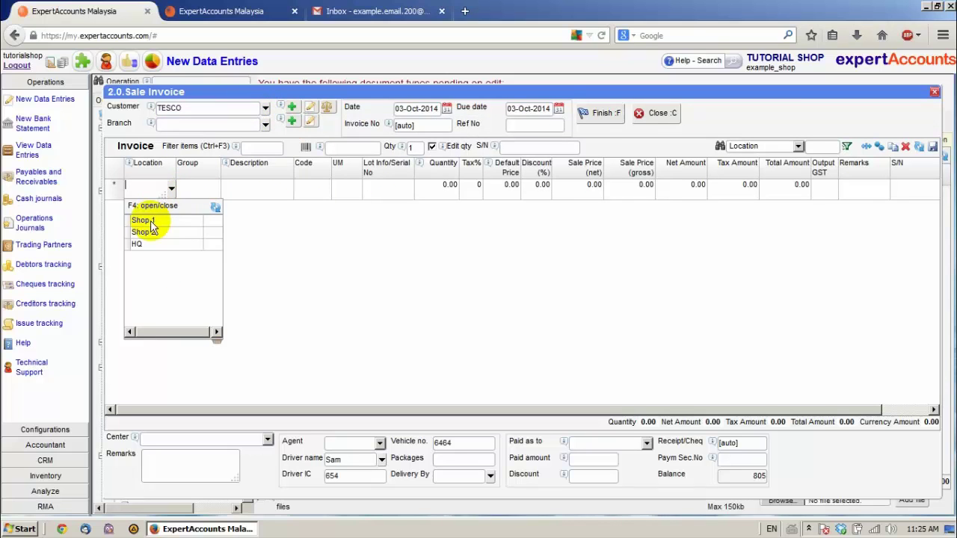
{"action": "left_click", "coordinate": [153, 217]}
{"action": "left_click", "coordinate": [503, 147]}
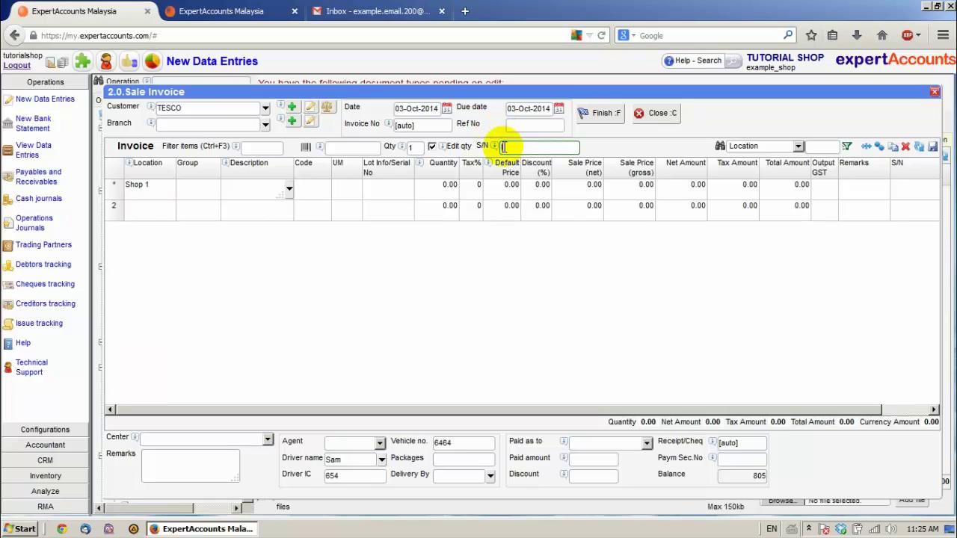
{"action": "type", "text": "la2"}
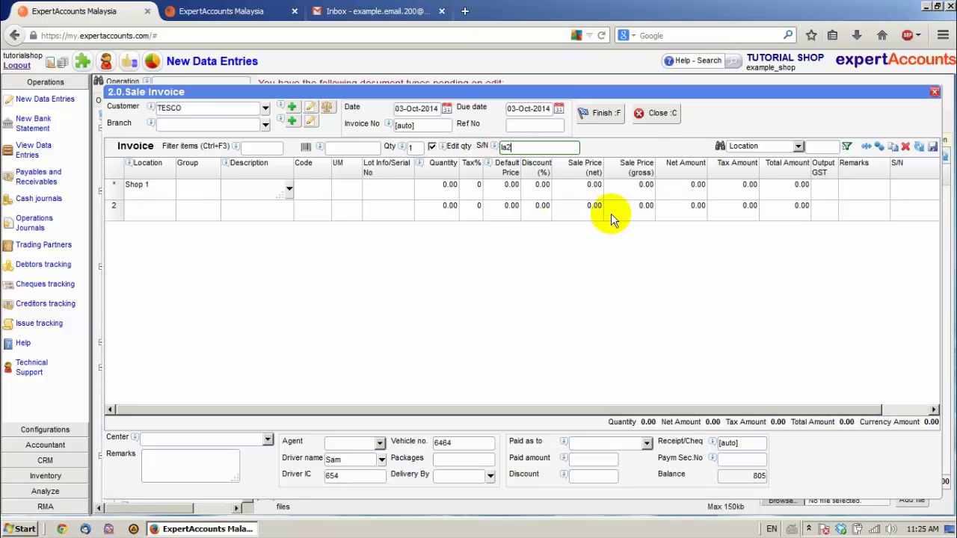
{"action": "key", "text": "Return"}
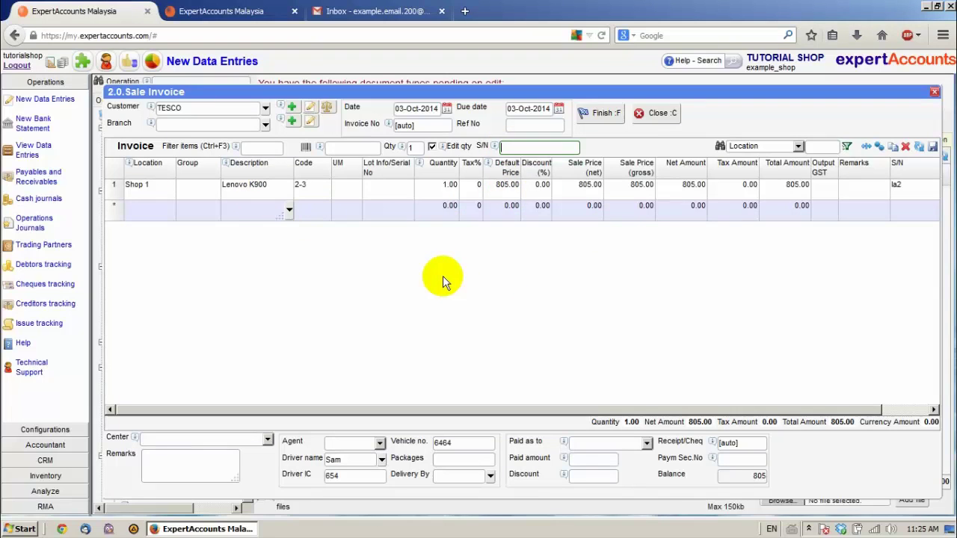
Add a second line of 1 Lenovo K900 from Shop 1
{"action": "left_click", "coordinate": [158, 221]}
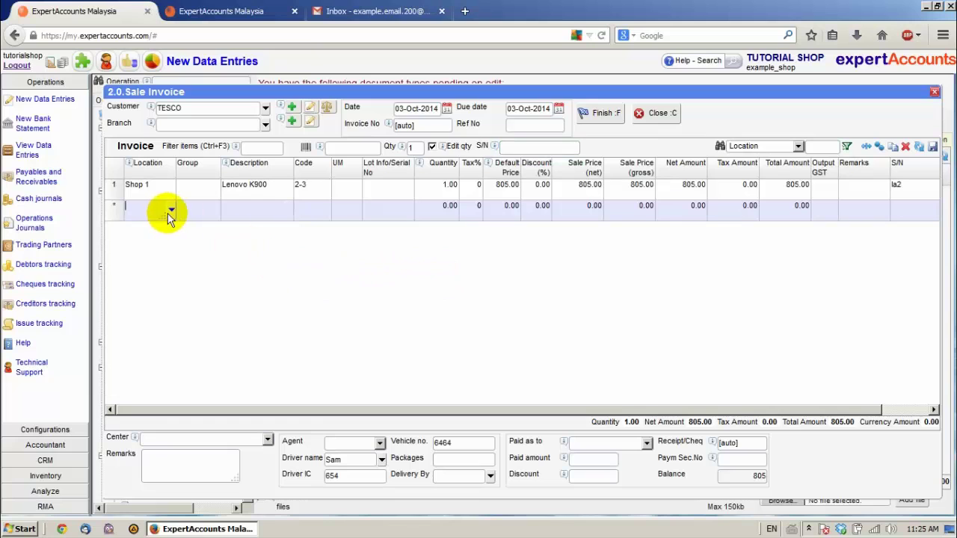
{"action": "left_click", "coordinate": [159, 241]}
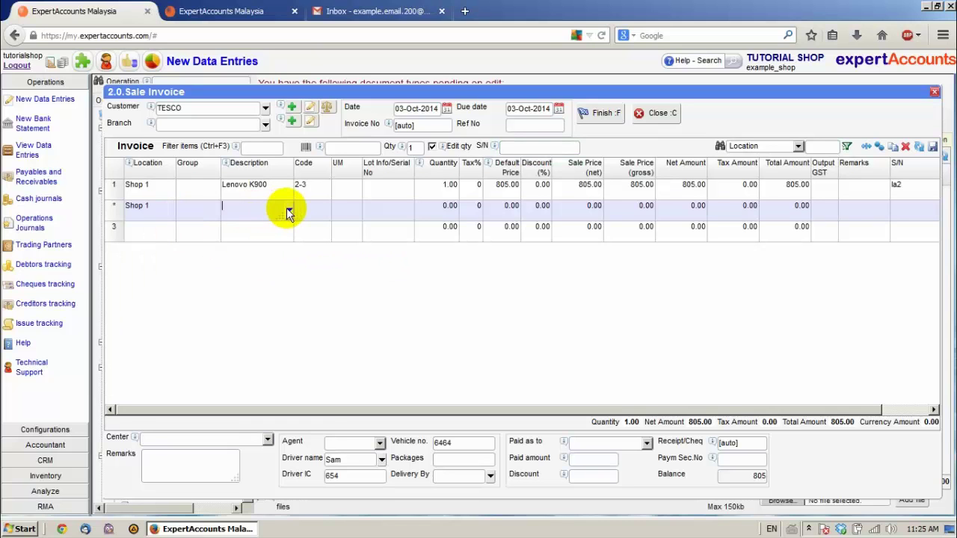
{"action": "left_click", "coordinate": [289, 209]}
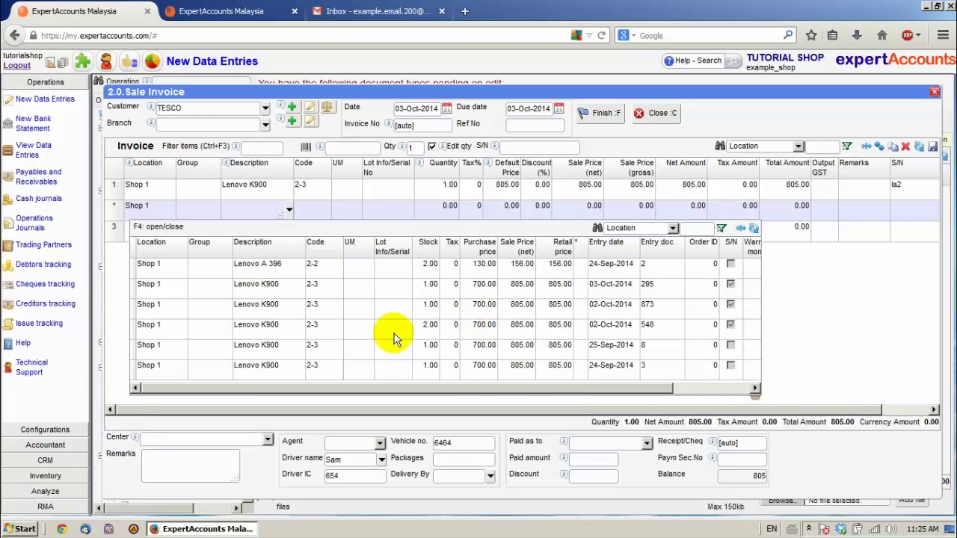
{"action": "double_click", "coordinate": [351, 329]}
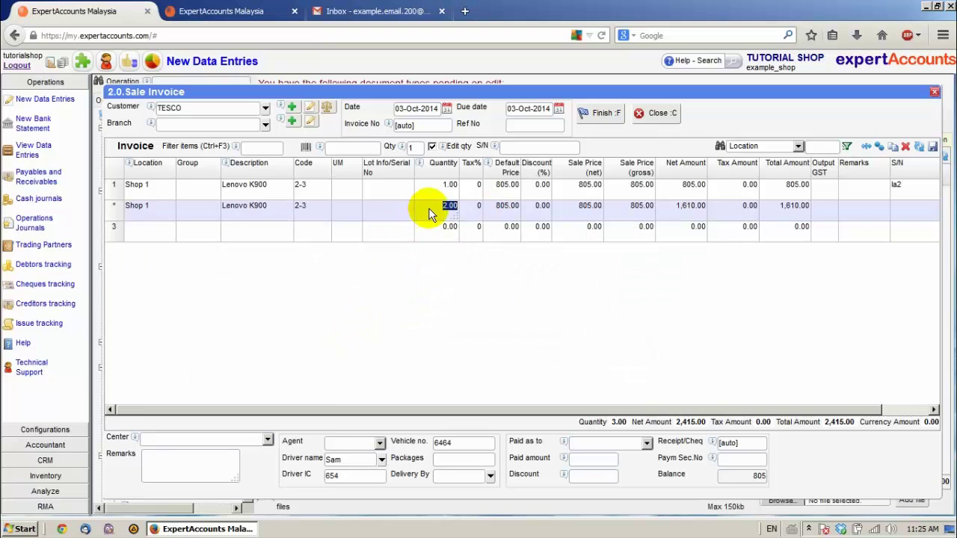
{"action": "type", "text": "1"}
{"action": "key", "text": "Return"}
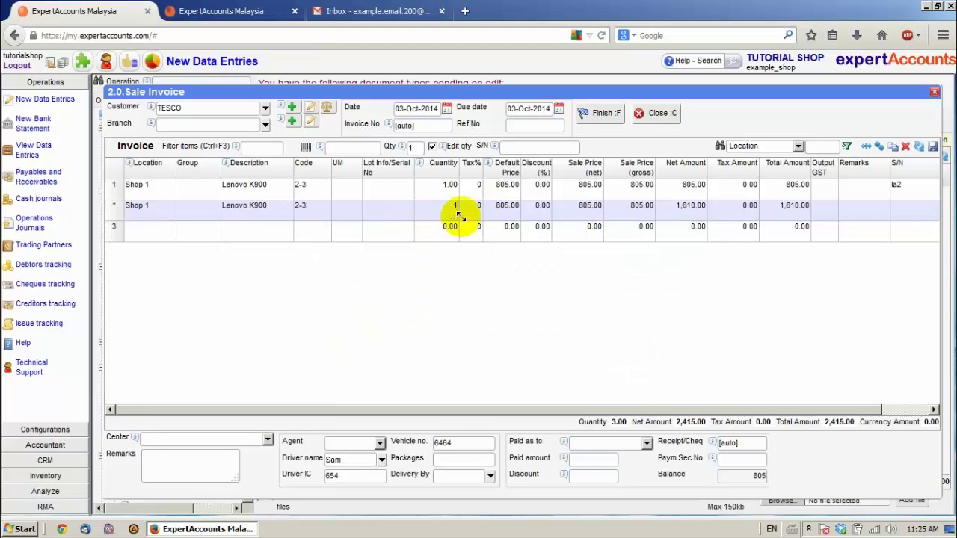
Set 12 warranty months on both Lenovo K900 lines, totalling 1,610.00
{"action": "left_click_drag", "start_coordinate": [485, 408], "coordinate": [566, 409]}
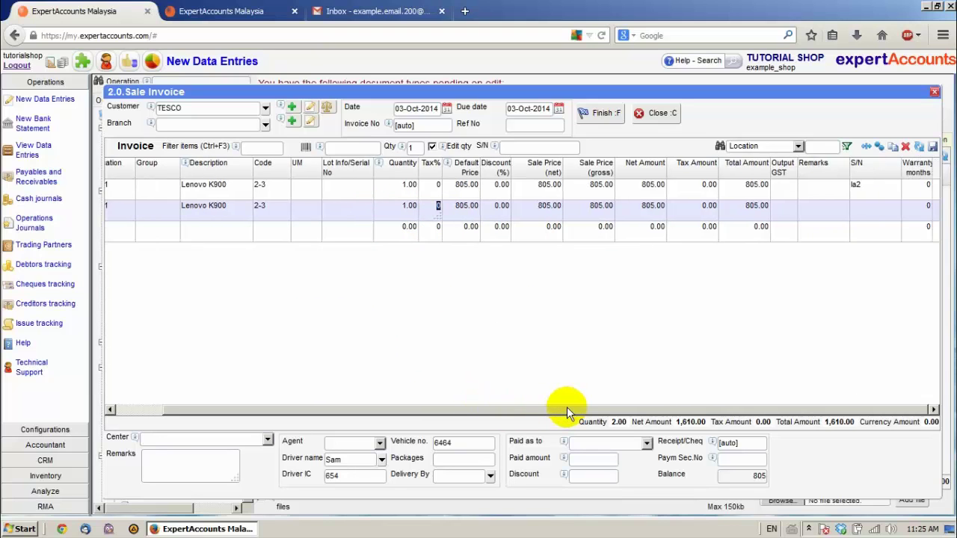
{"action": "left_click", "coordinate": [926, 185]}
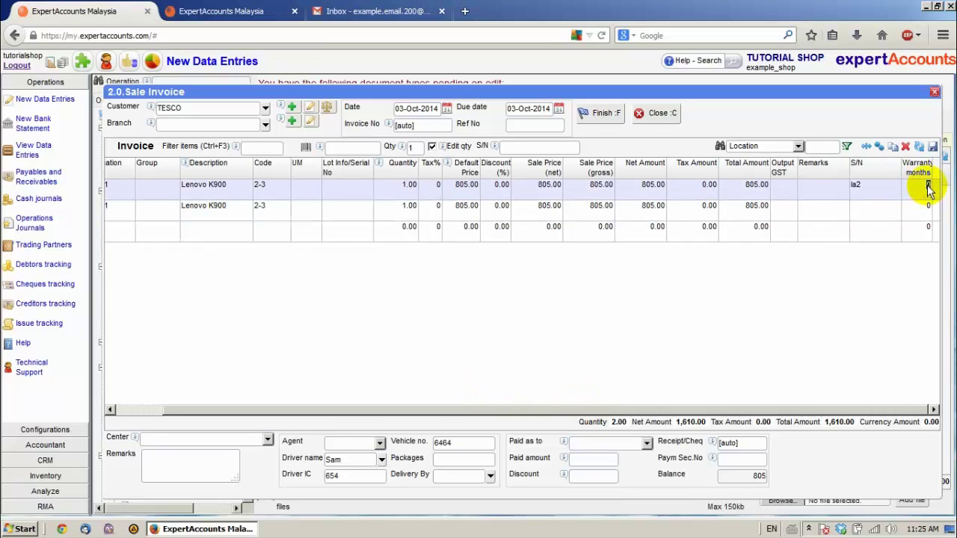
{"action": "type", "text": "12"}
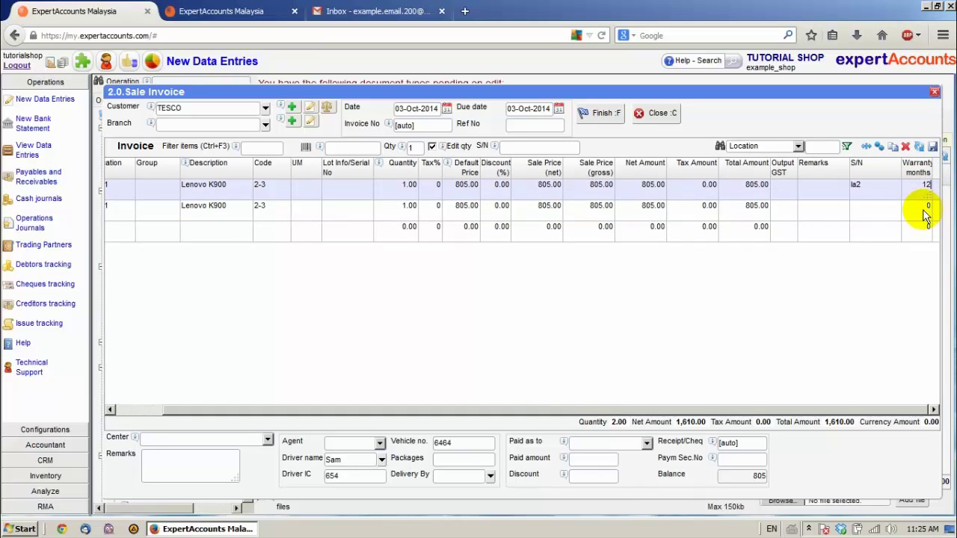
{"action": "left_click", "coordinate": [927, 207]}
{"action": "type", "text": "12"}
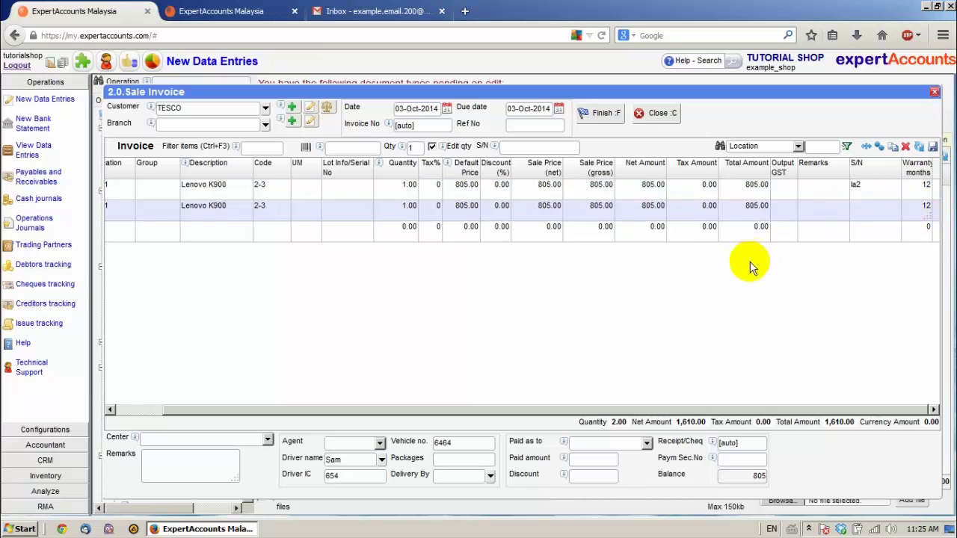
Finish the TESCO invoice, assign the second K900's serial number, and save it as INV1010
{"action": "left_click", "coordinate": [598, 120]}
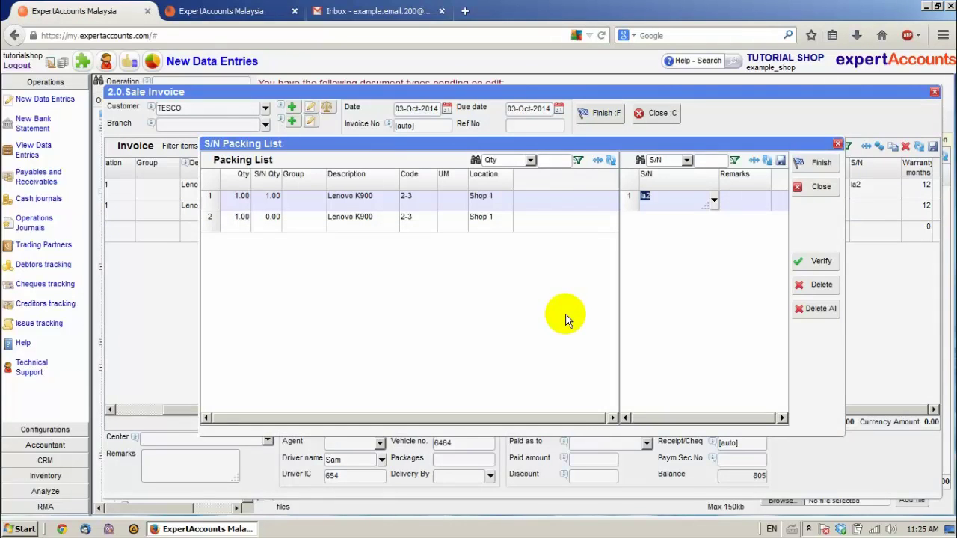
{"action": "left_click", "coordinate": [307, 226]}
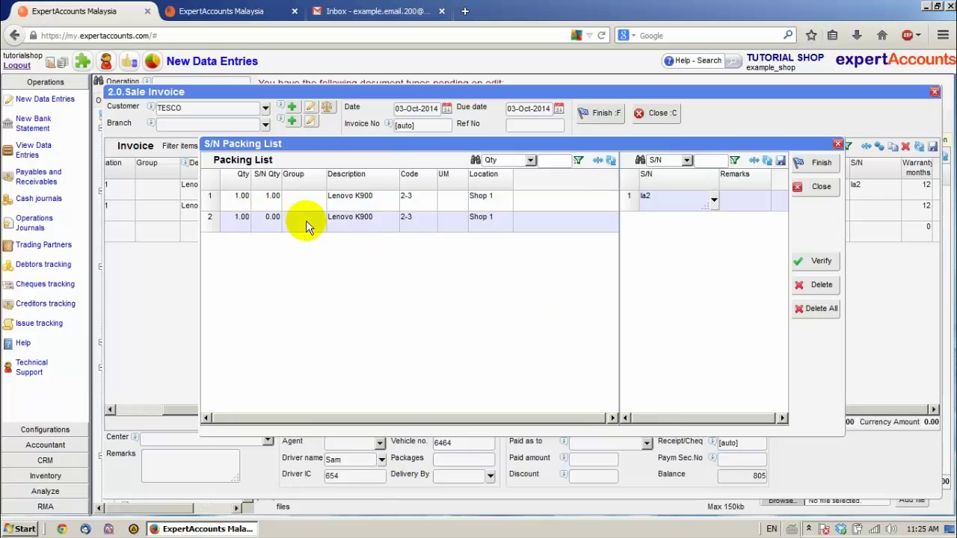
{"action": "left_click", "coordinate": [650, 209]}
{"action": "type", "text": "19"}
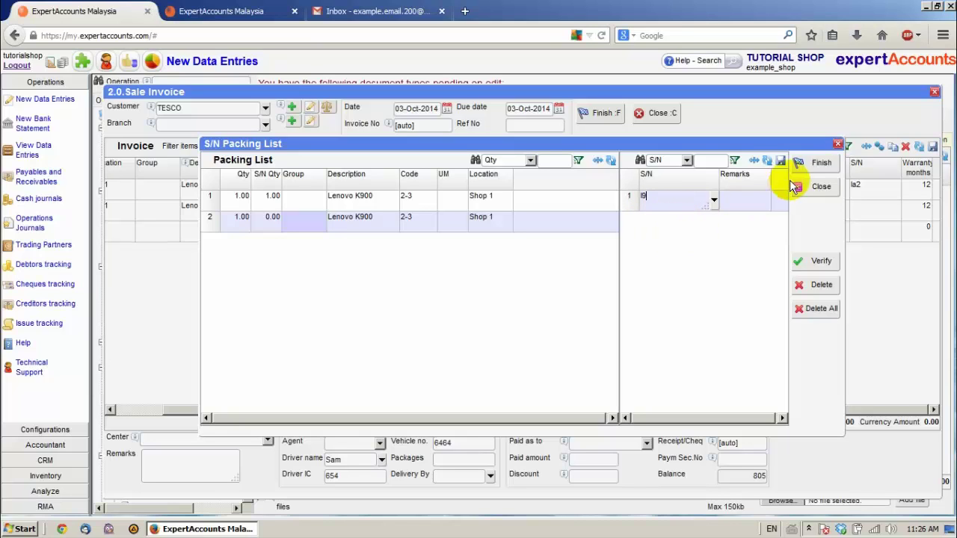
{"action": "left_click", "coordinate": [803, 160]}
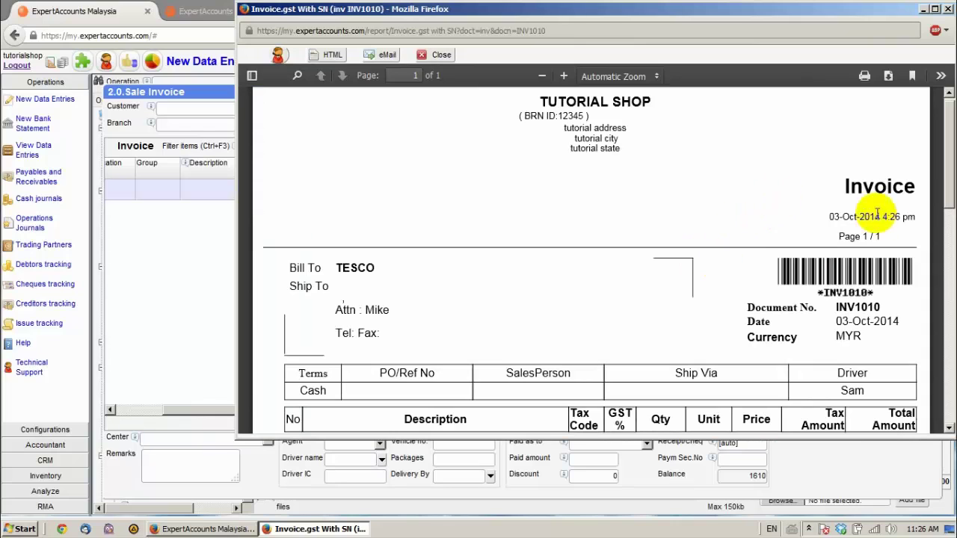
Highlight the S/N line on printed invoice INV1010, then close the invoice preview
{"action": "scroll", "coordinate": [505, 222], "scroll_direction": "down", "scroll_amount": 3}
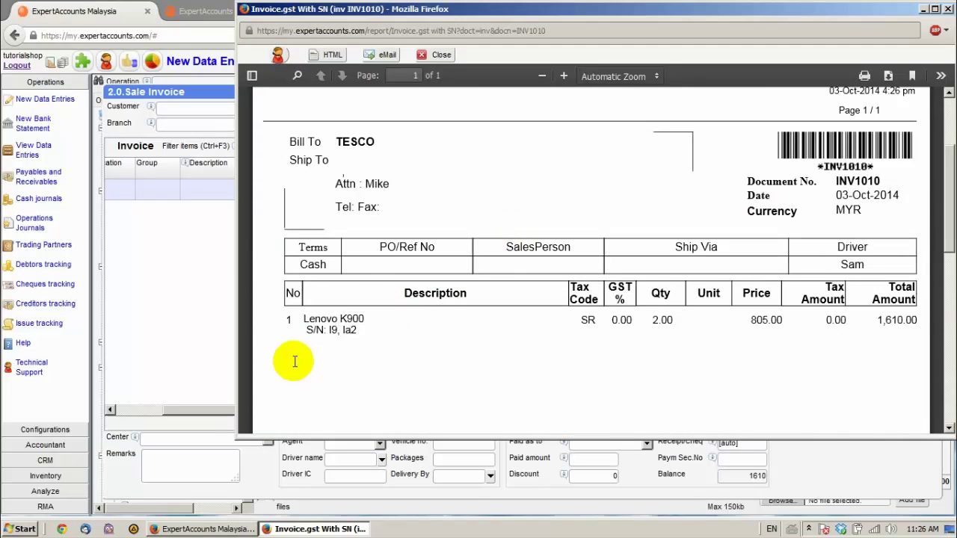
{"action": "left_click_drag", "start_coordinate": [303, 329], "coordinate": [357, 331]}
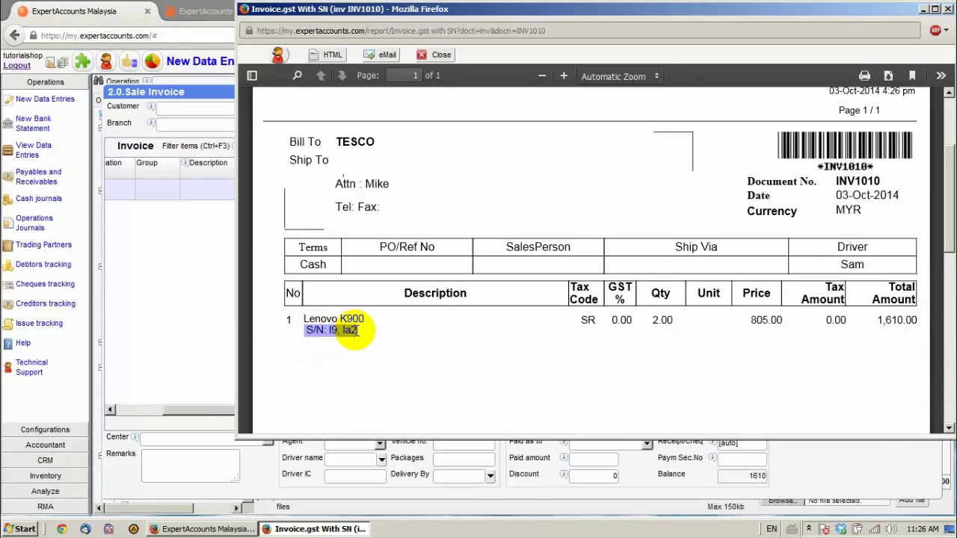
{"action": "left_click", "coordinate": [378, 330]}
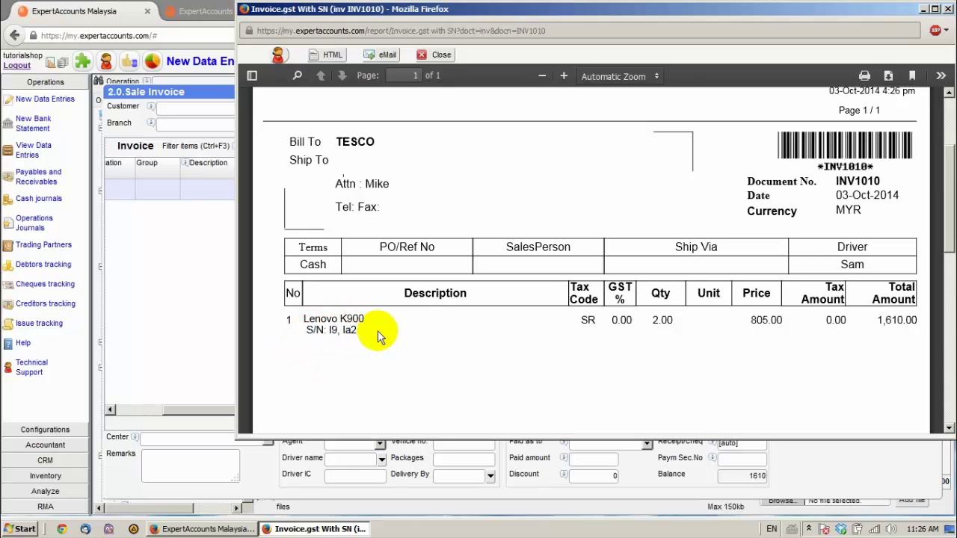
{"action": "left_click", "coordinate": [438, 55]}
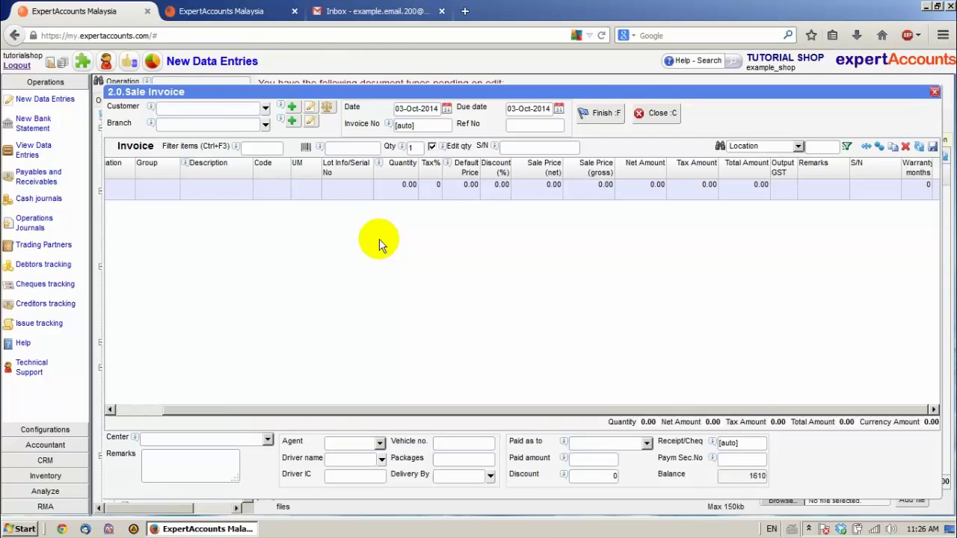
Close the INV1010 sale invoice form and show the Point of Sales > Retail POS list
{"action": "left_click", "coordinate": [652, 113]}
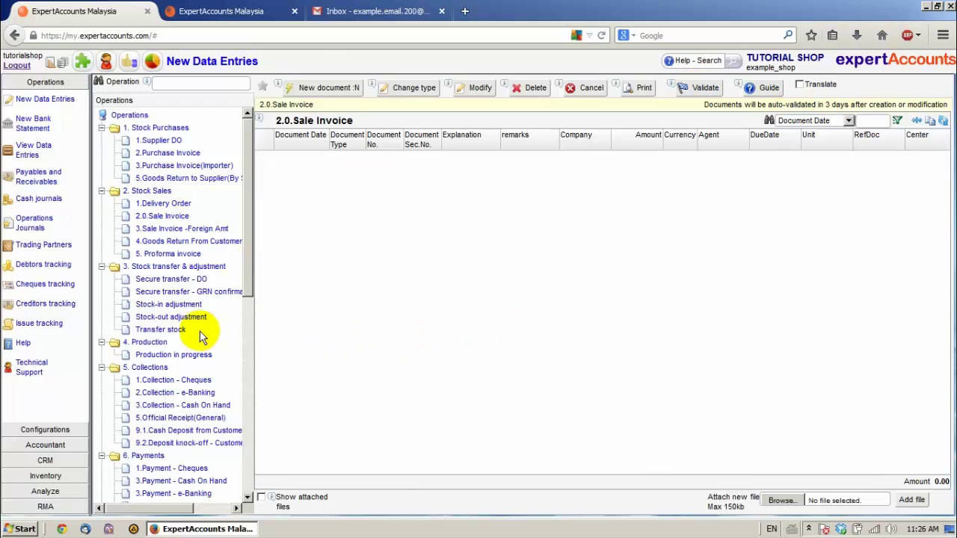
{"action": "scroll", "coordinate": [171, 299], "scroll_direction": "down", "scroll_amount": 1}
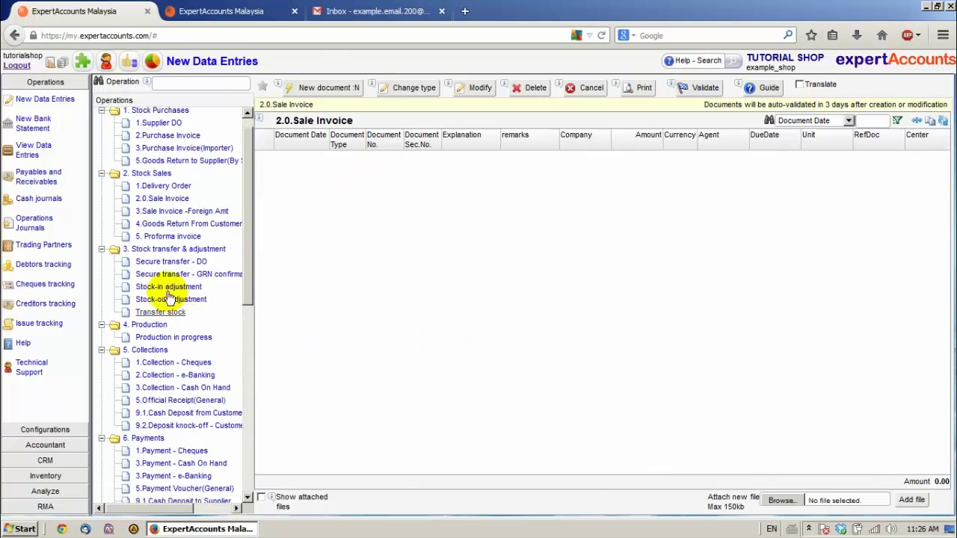
{"action": "left_click", "coordinate": [45, 100]}
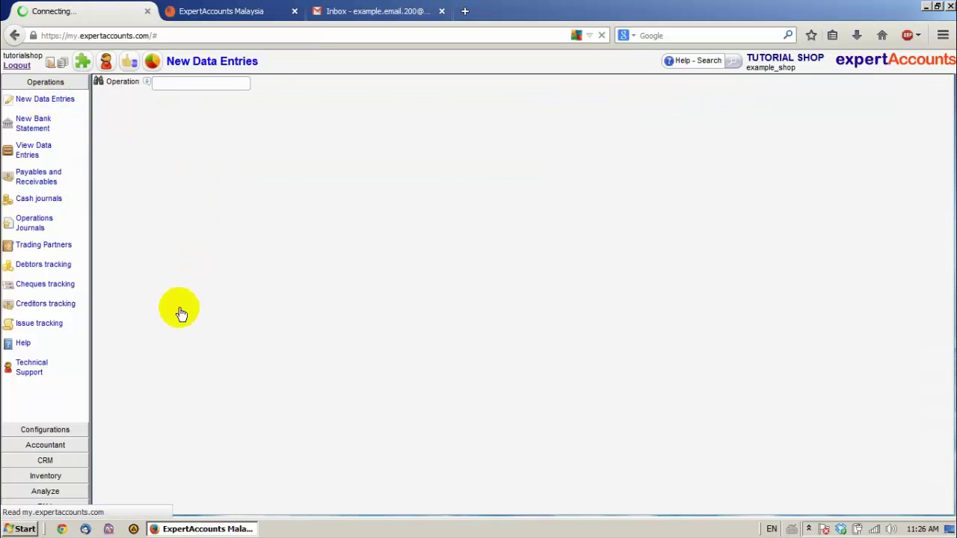
{"action": "scroll", "coordinate": [178, 333], "scroll_direction": "down", "scroll_amount": 8}
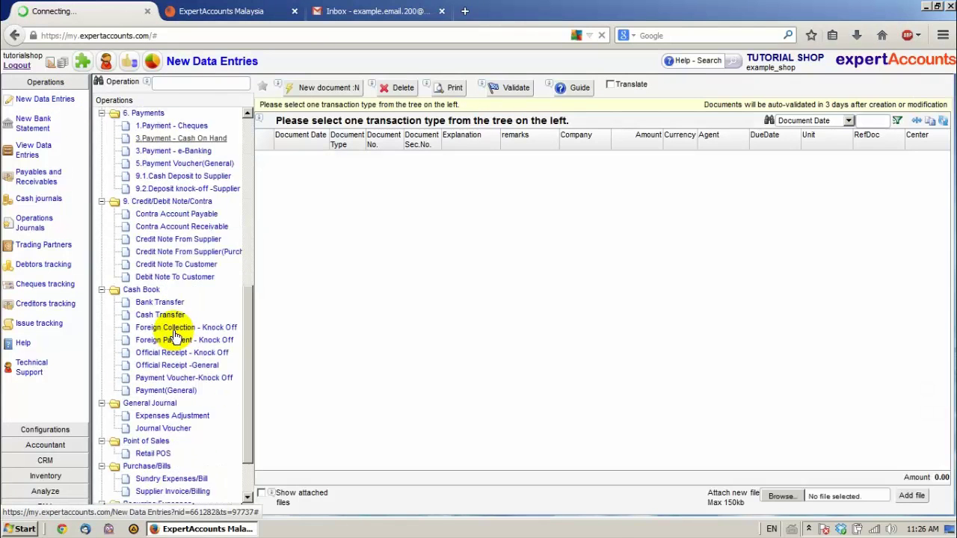
{"action": "left_click", "coordinate": [153, 396]}
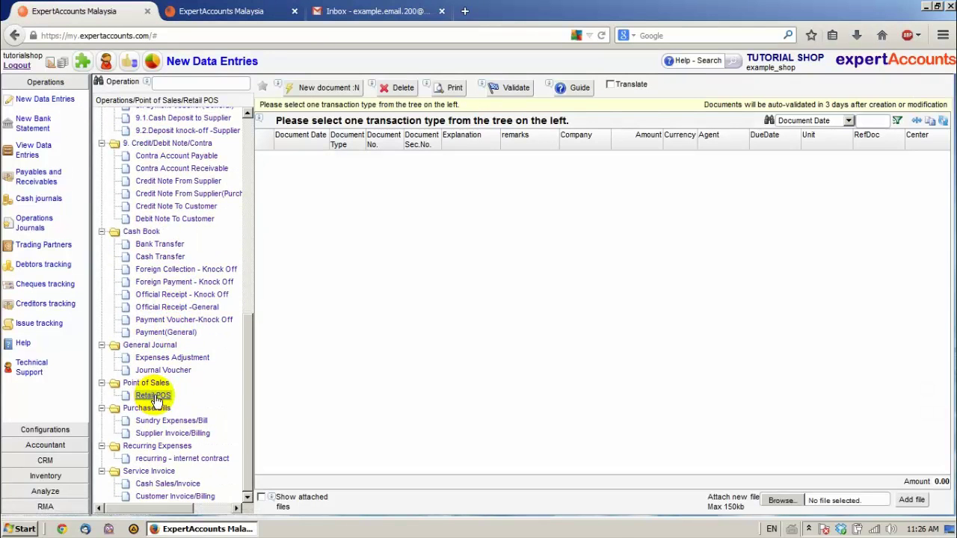
Start a new Retail POS document and dismiss the S/N tracking real-time notice
{"action": "left_click", "coordinate": [329, 88]}
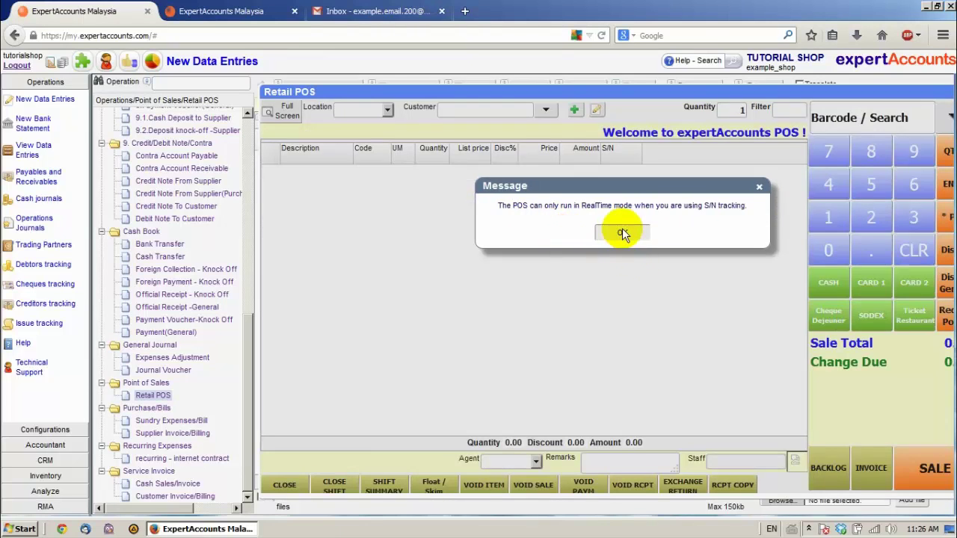
{"action": "left_click", "coordinate": [621, 232]}
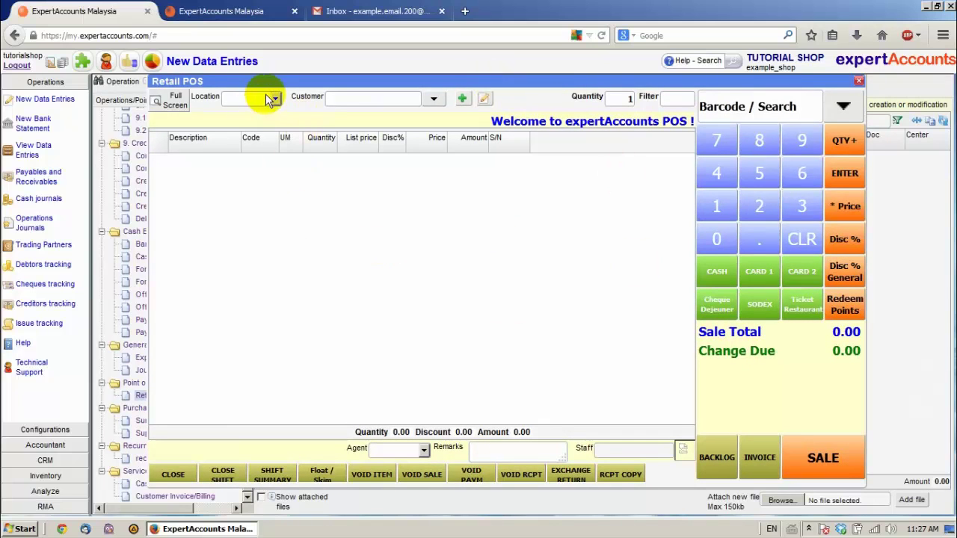
At location Shop 1, enter serial I10 to add a Lenovo K900 at 805.00, then close the POS window
{"action": "left_click", "coordinate": [274, 99]}
{"action": "left_click", "coordinate": [241, 135]}
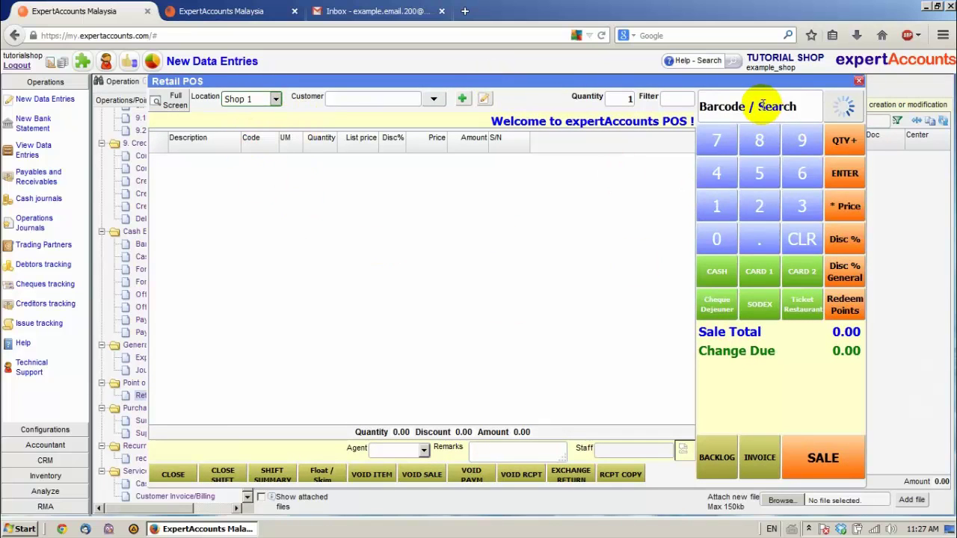
{"action": "left_click", "coordinate": [760, 106]}
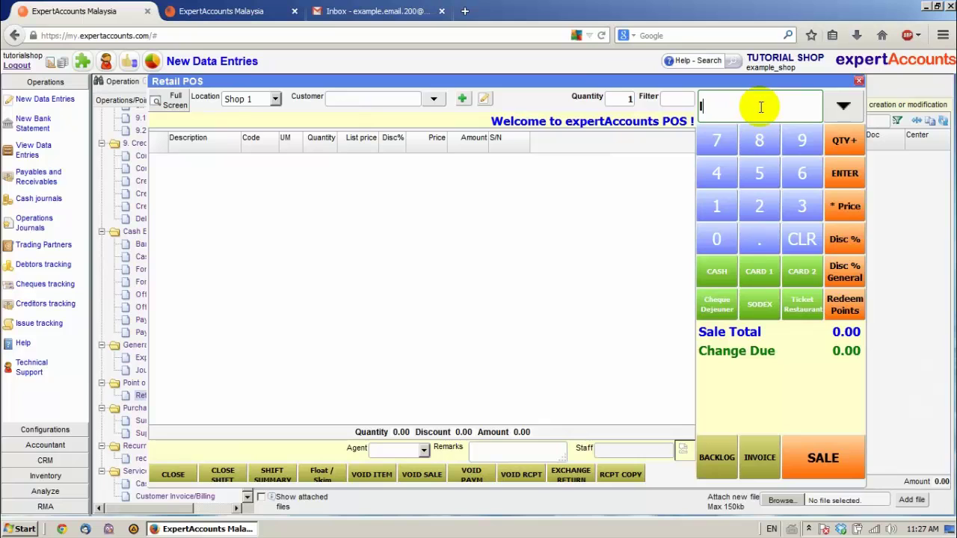
{"action": "type", "text": "I10"}
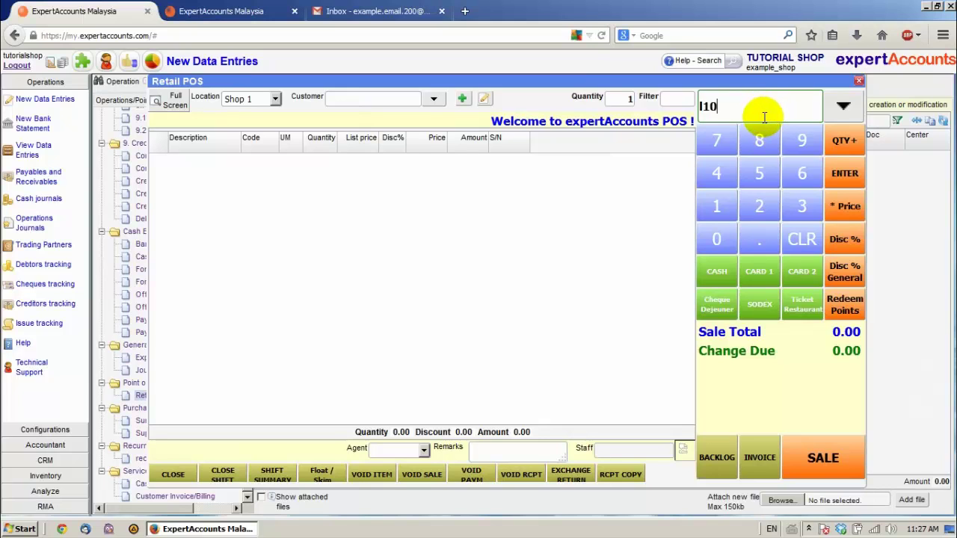
{"action": "key", "text": "Return"}
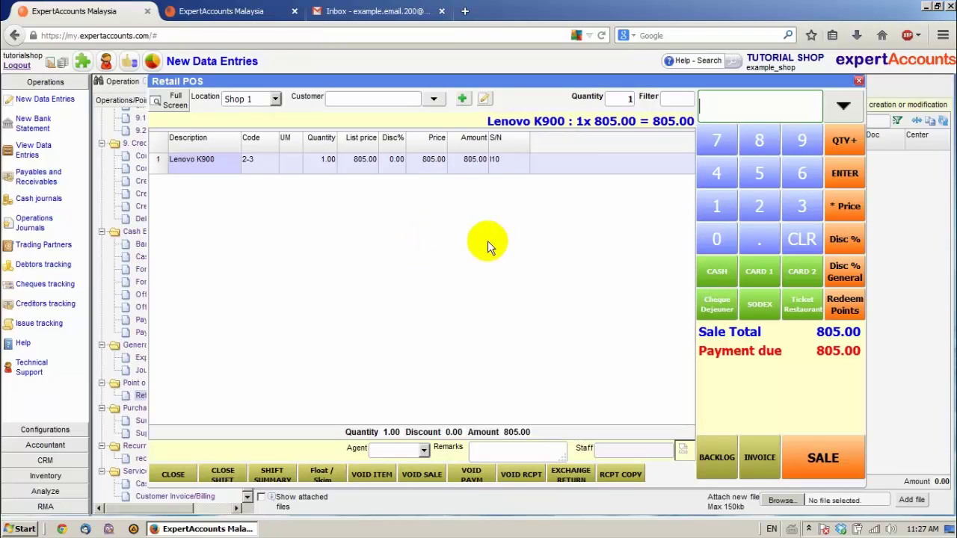
{"action": "left_click", "coordinate": [858, 81]}
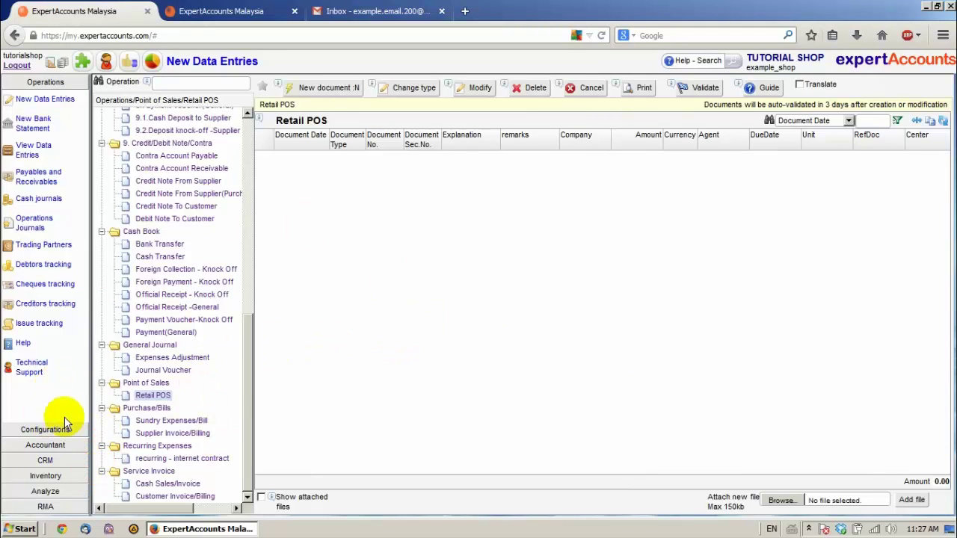
Open the Inventory Serial Numbers stock list showing Lenovo K900 serials la3, I7 and I10 in Shop 1
{"action": "left_click", "coordinate": [45, 477]}
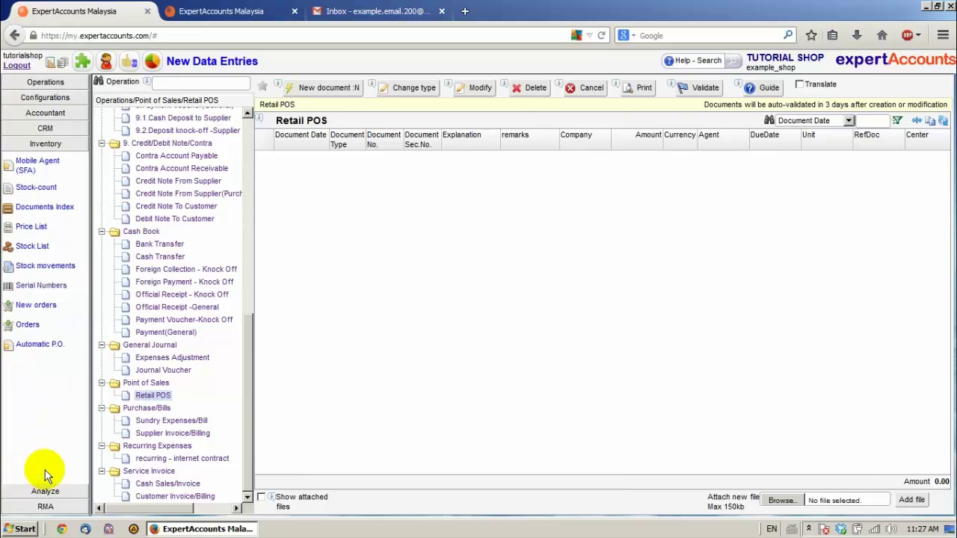
{"action": "left_click", "coordinate": [42, 287]}
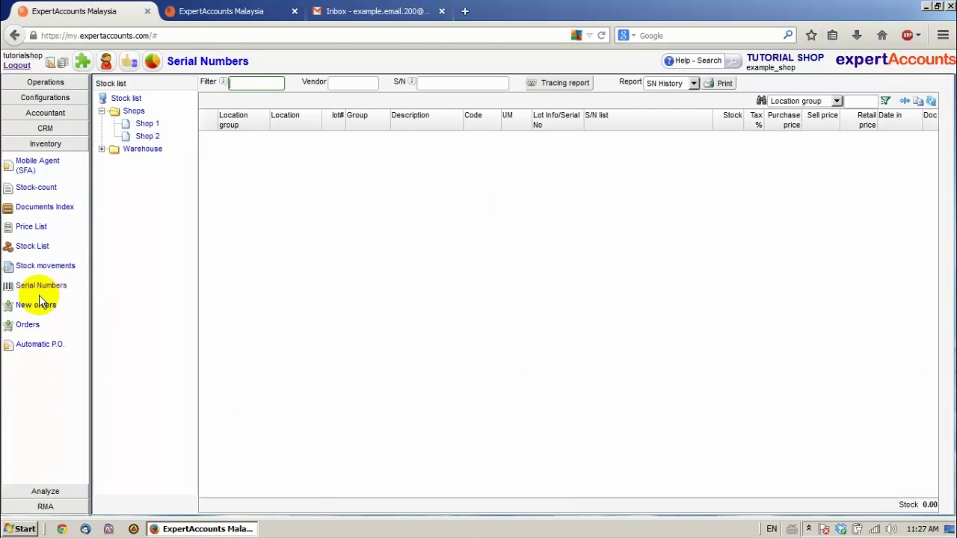
{"action": "left_click", "coordinate": [125, 97]}
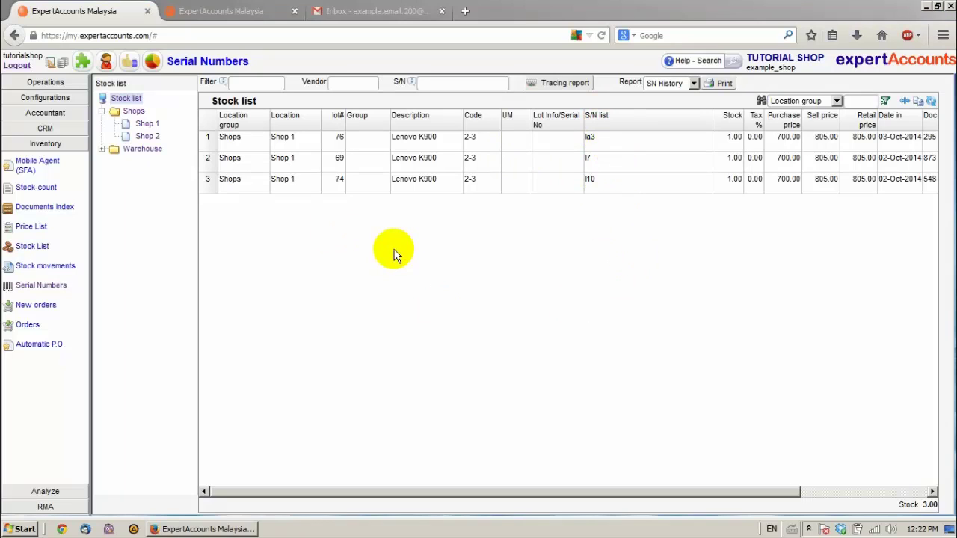
Go to RMA > RMA Operations and start a new Check-in form
{"action": "left_click", "coordinate": [57, 508]}
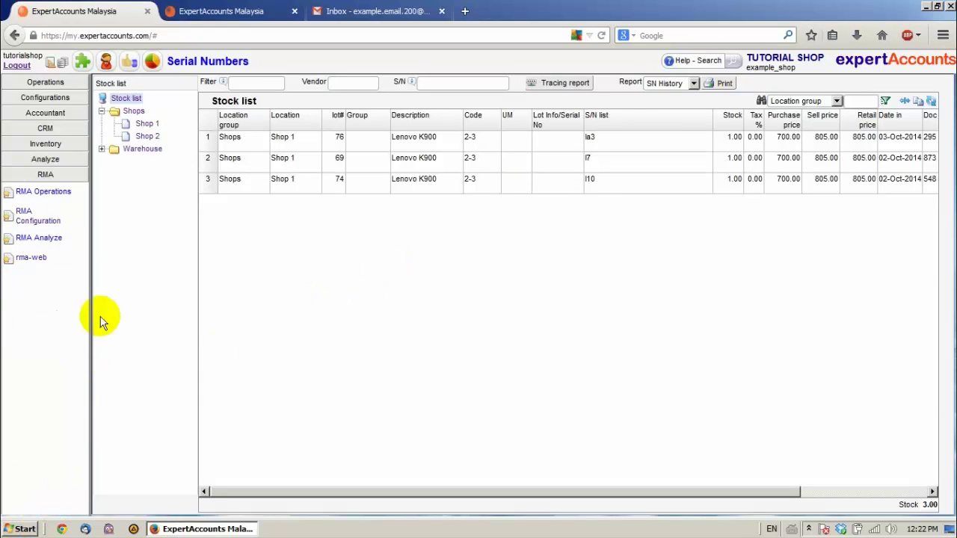
{"action": "left_click", "coordinate": [34, 193]}
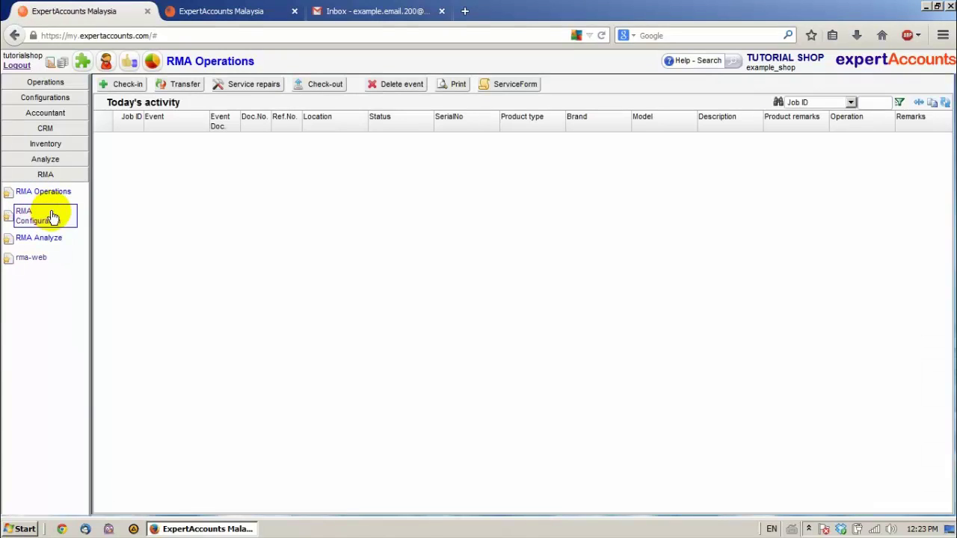
{"action": "left_click", "coordinate": [126, 85]}
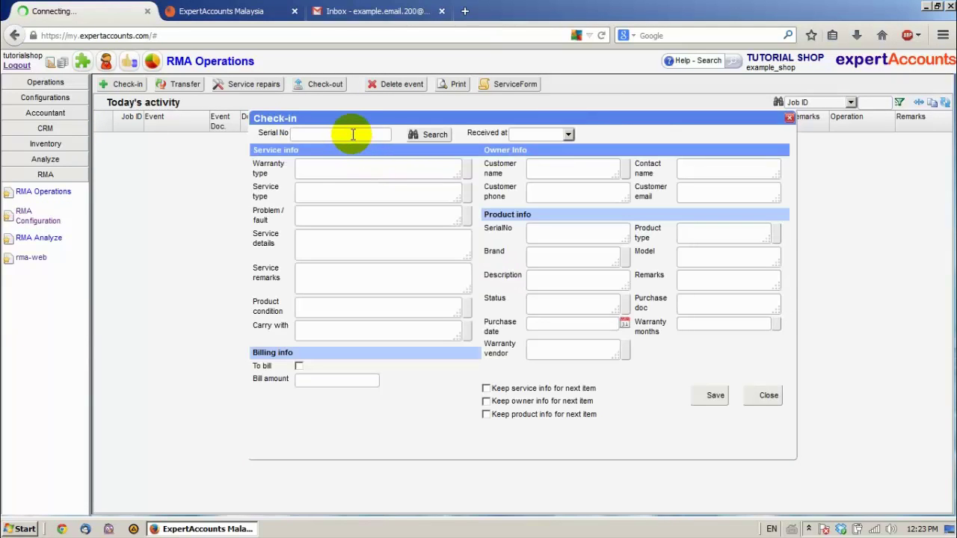
Enter serial la2 with warranty type Warranty and service type Repair
{"action": "left_click", "coordinate": [353, 134]}
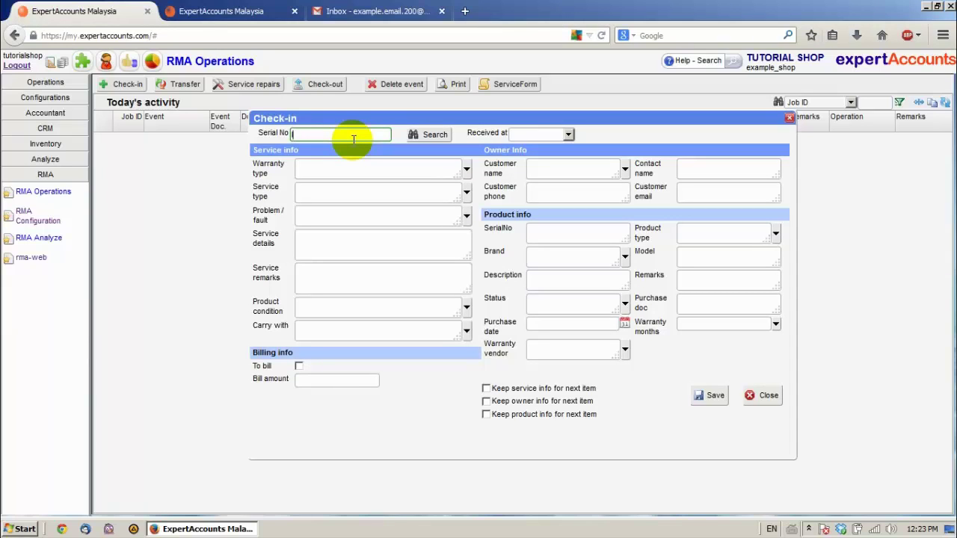
{"action": "type", "text": "la2"}
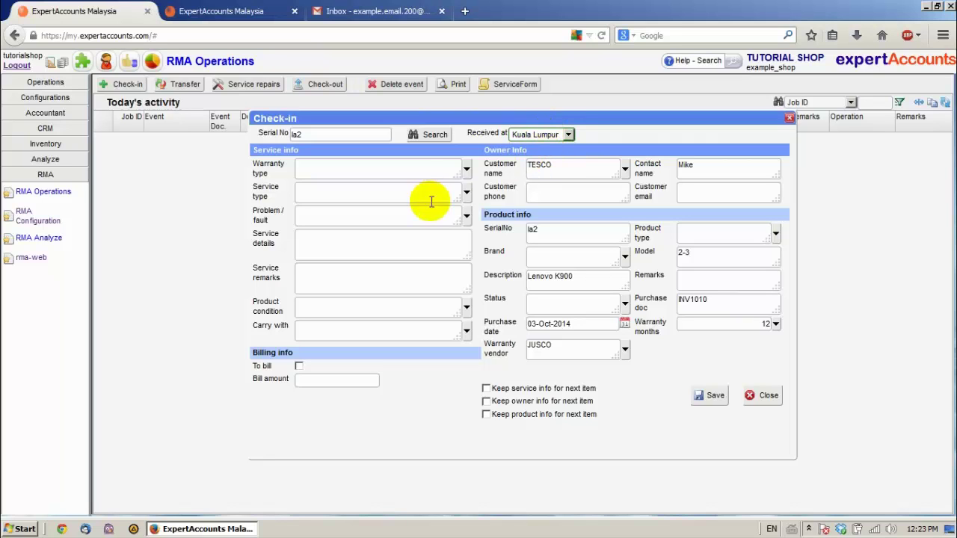
{"action": "left_click", "coordinate": [467, 170]}
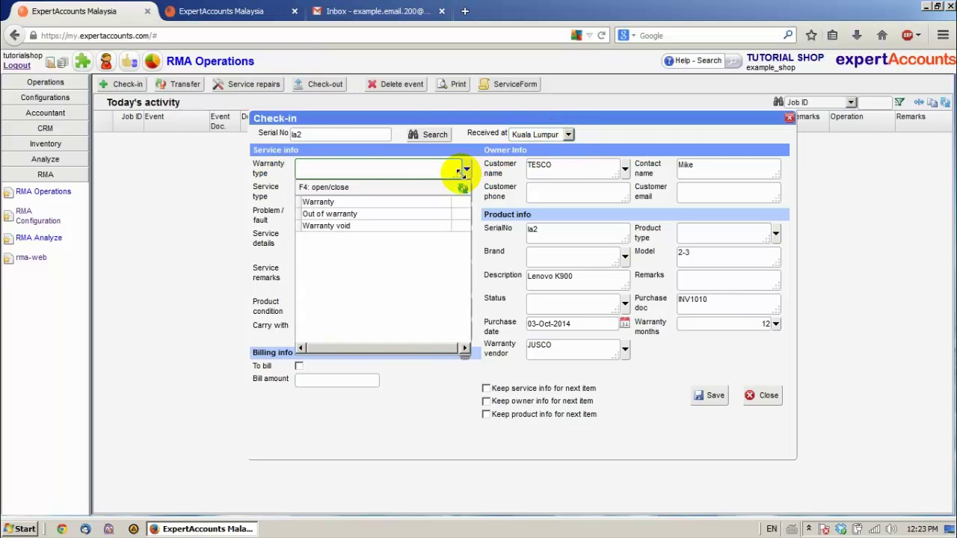
{"action": "left_click", "coordinate": [338, 202]}
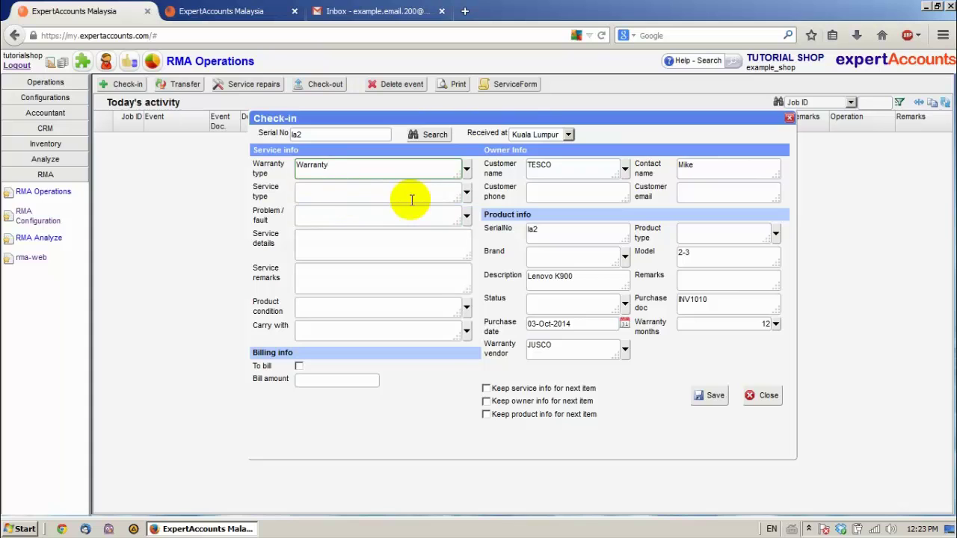
{"action": "left_click", "coordinate": [465, 193]}
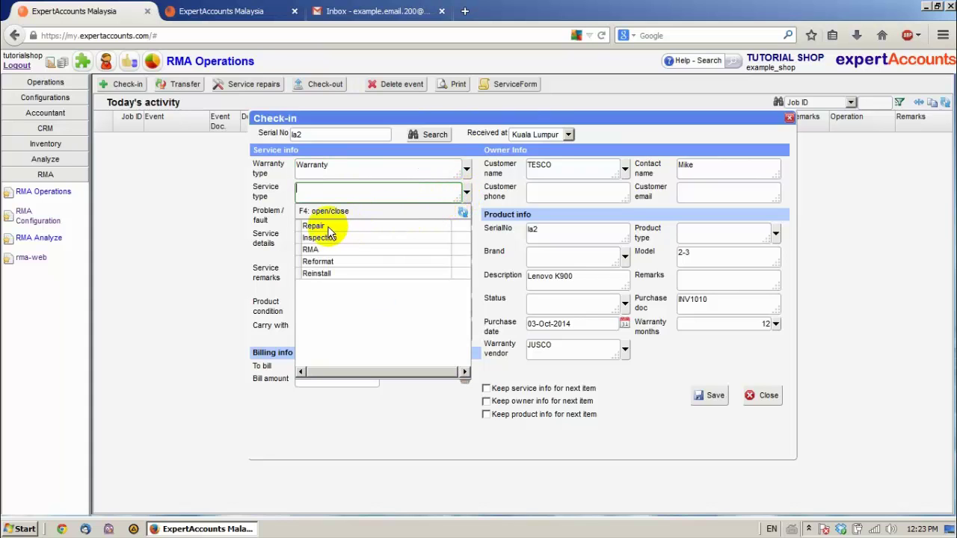
{"action": "left_click", "coordinate": [329, 225]}
Set the fault to Fail to power on and fill in placeholder service details and remarks
{"action": "left_click", "coordinate": [463, 217]}
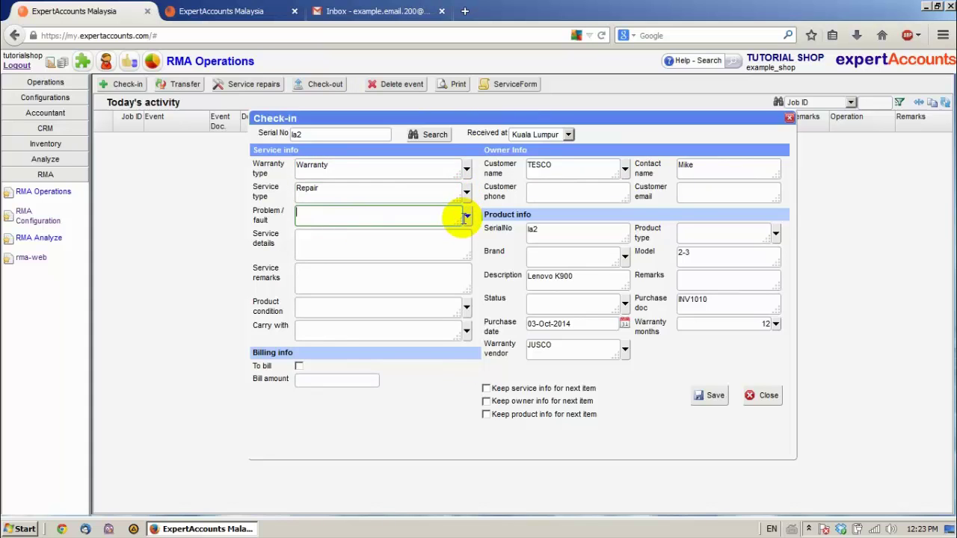
{"action": "left_click", "coordinate": [465, 217]}
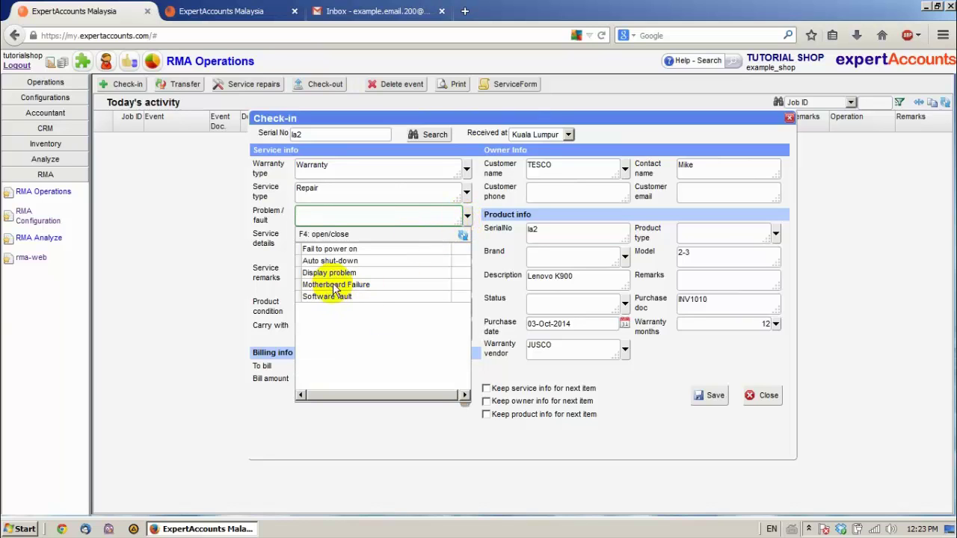
{"action": "left_click", "coordinate": [330, 249]}
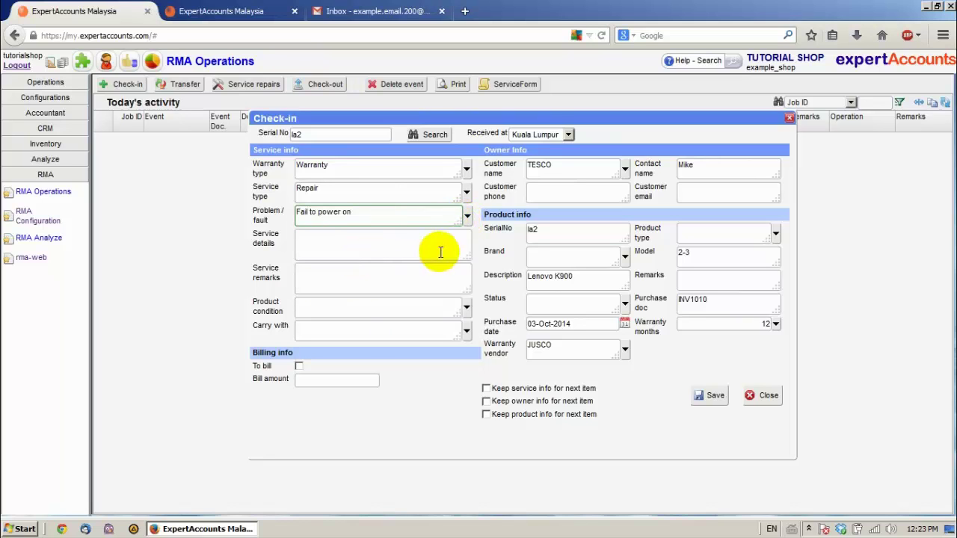
{"action": "left_click", "coordinate": [417, 252]}
{"action": "type", "text": "dxvsggdfhgf"}
{"action": "left_click", "coordinate": [395, 284]}
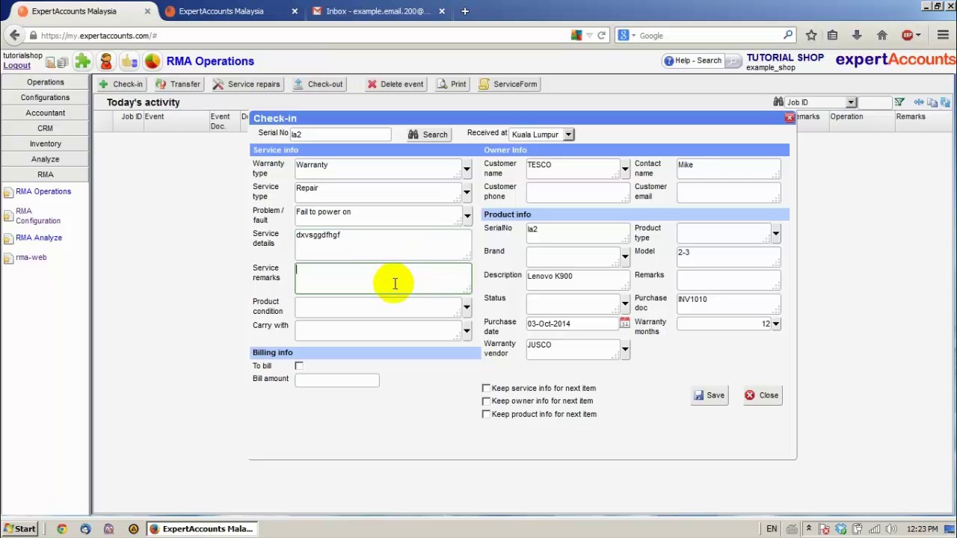
{"action": "type", "text": "vgfbvfb"}
Record the product condition as Scratched and note it came with its case
{"action": "left_click", "coordinate": [464, 307]}
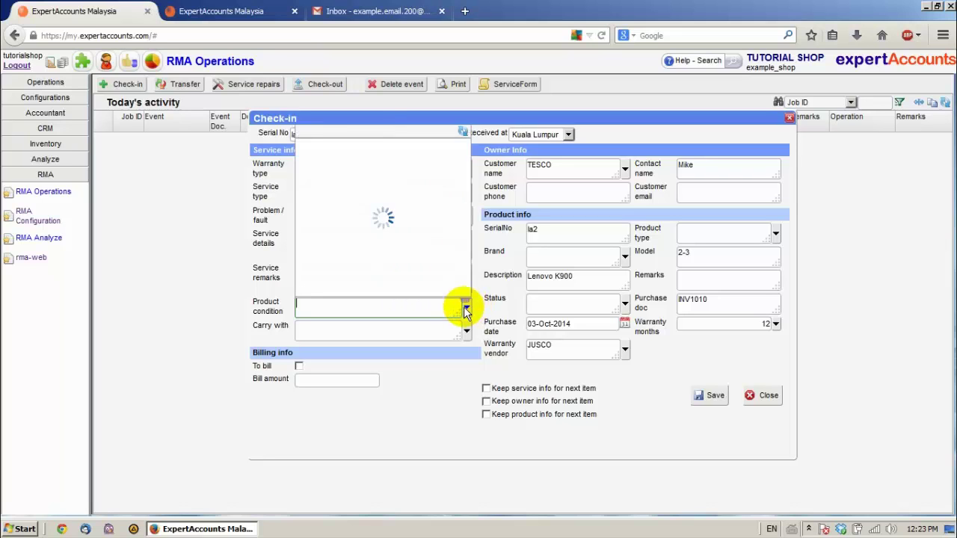
{"action": "left_click", "coordinate": [320, 168]}
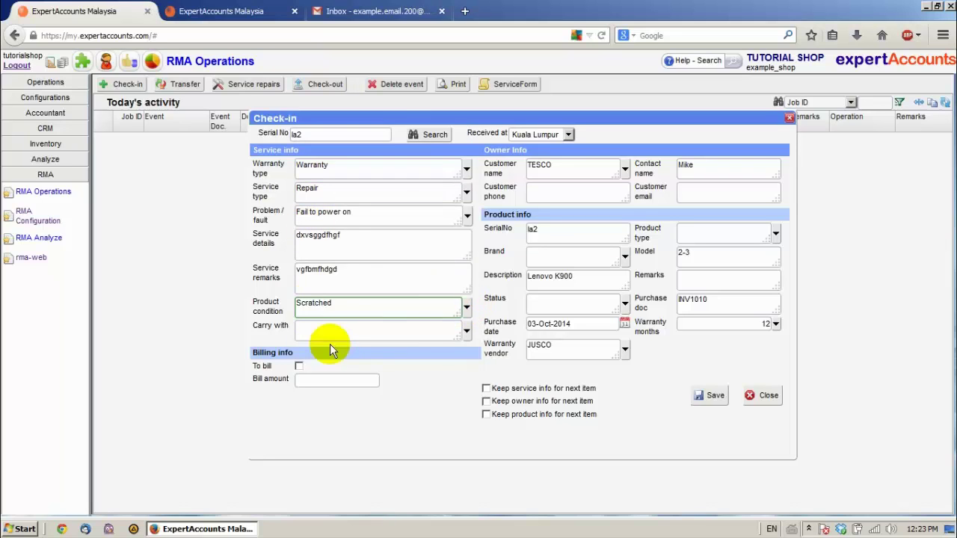
{"action": "left_click", "coordinate": [467, 331]}
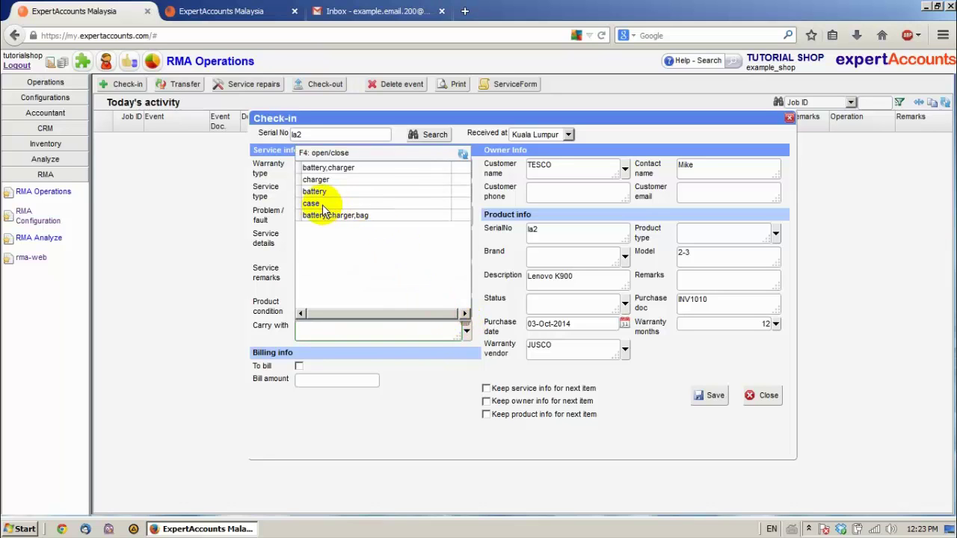
{"action": "left_click", "coordinate": [311, 204]}
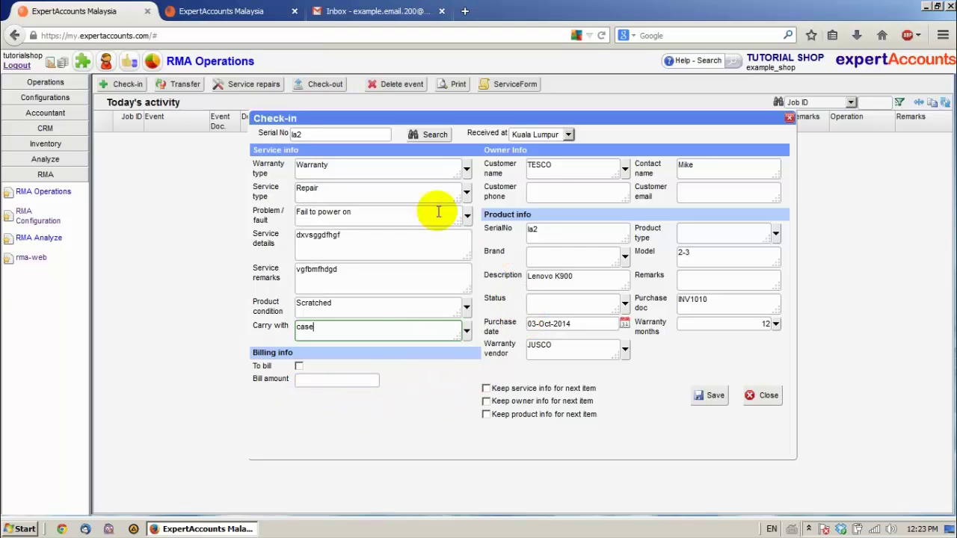
Set product type to Mobile phone, brand to Lenovo and product status to Original
{"action": "left_click", "coordinate": [776, 234]}
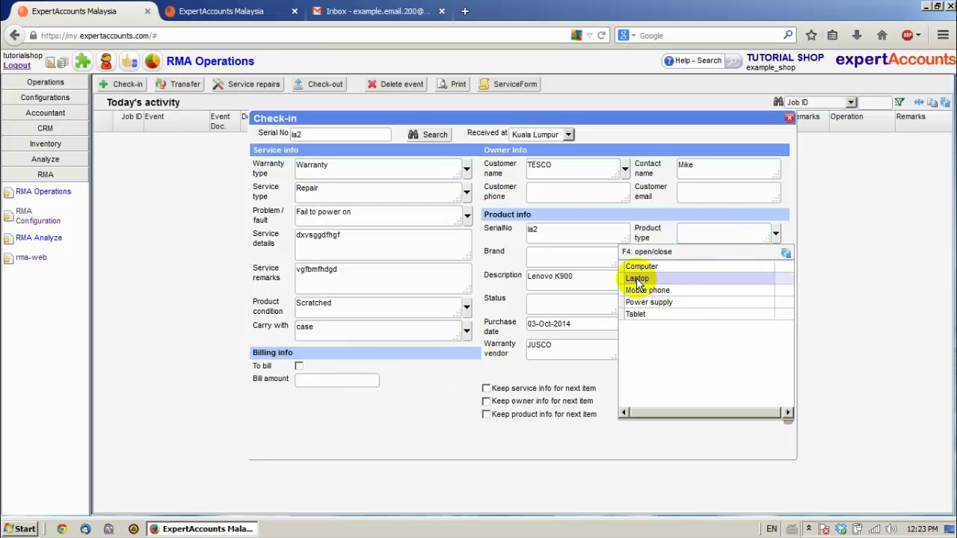
{"action": "left_click", "coordinate": [642, 278]}
{"action": "left_click", "coordinate": [776, 236]}
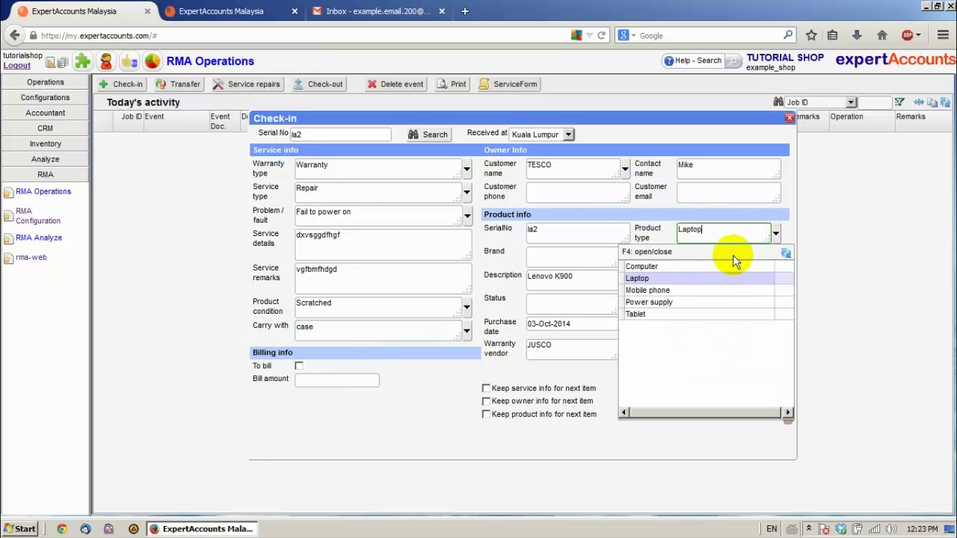
{"action": "left_click", "coordinate": [645, 289]}
{"action": "left_click", "coordinate": [625, 259]}
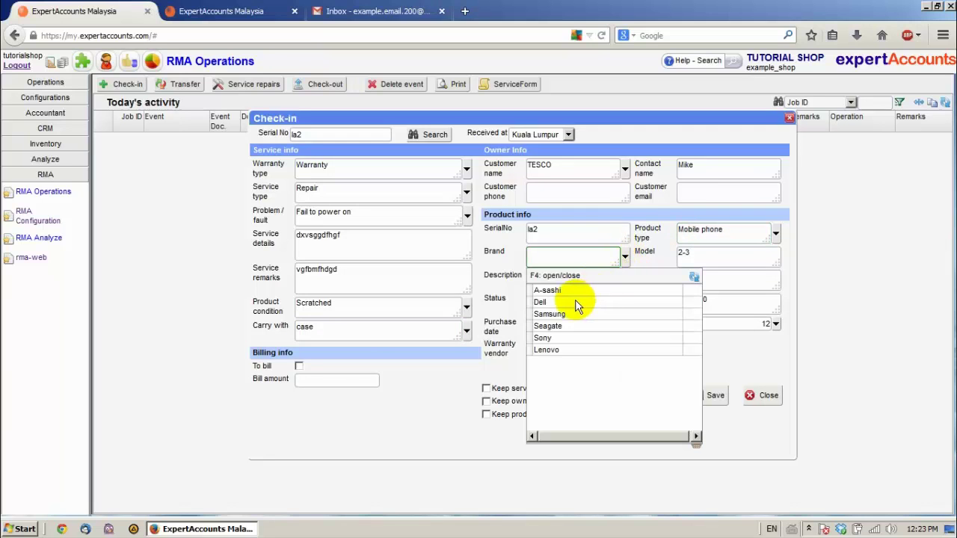
{"action": "left_click", "coordinate": [547, 350]}
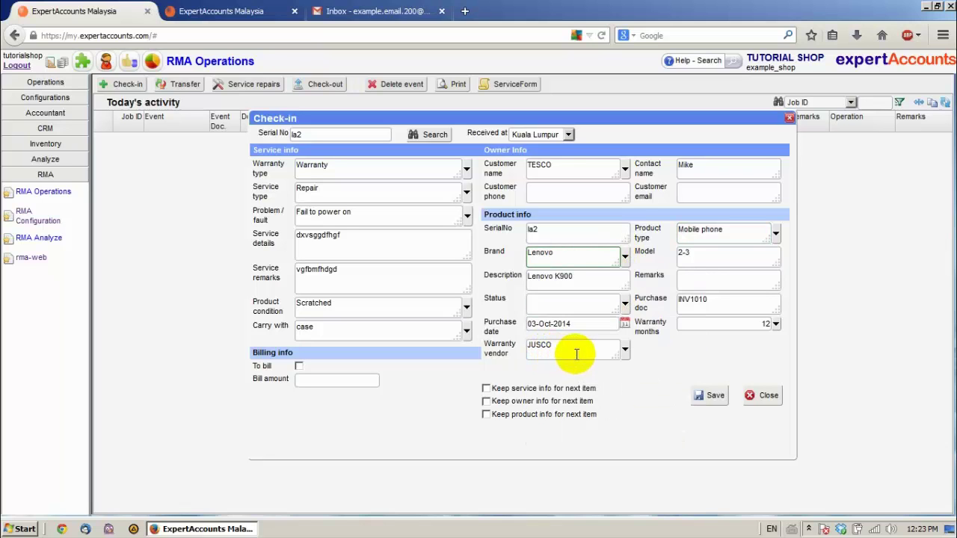
{"action": "left_click", "coordinate": [624, 303]}
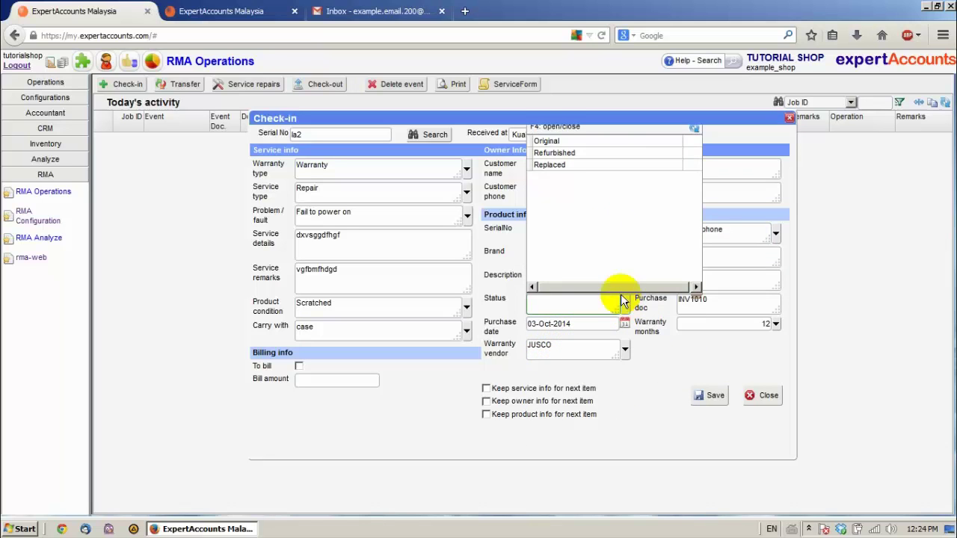
{"action": "left_click", "coordinate": [547, 142]}
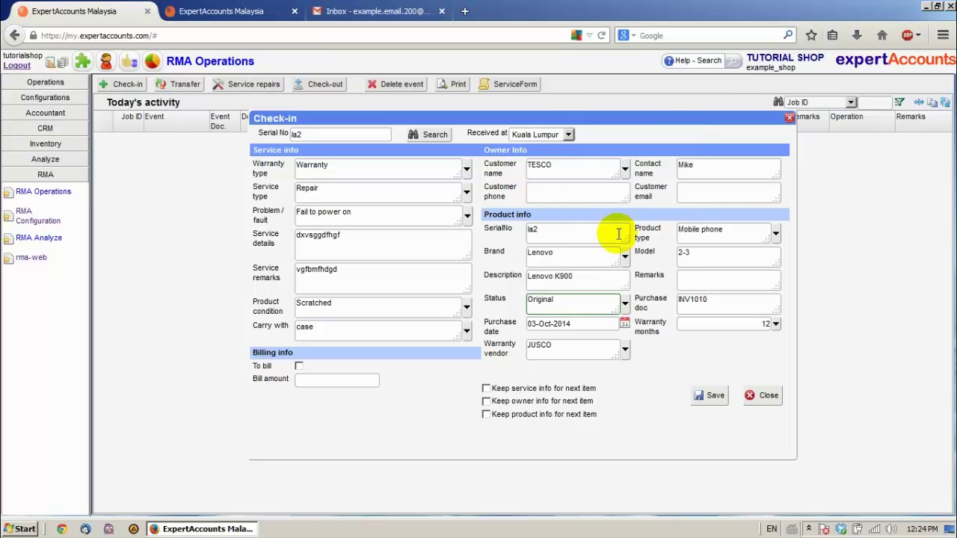
Fill in the customer's e-mail and phone number, then save the check-in
{"action": "left_click", "coordinate": [696, 196]}
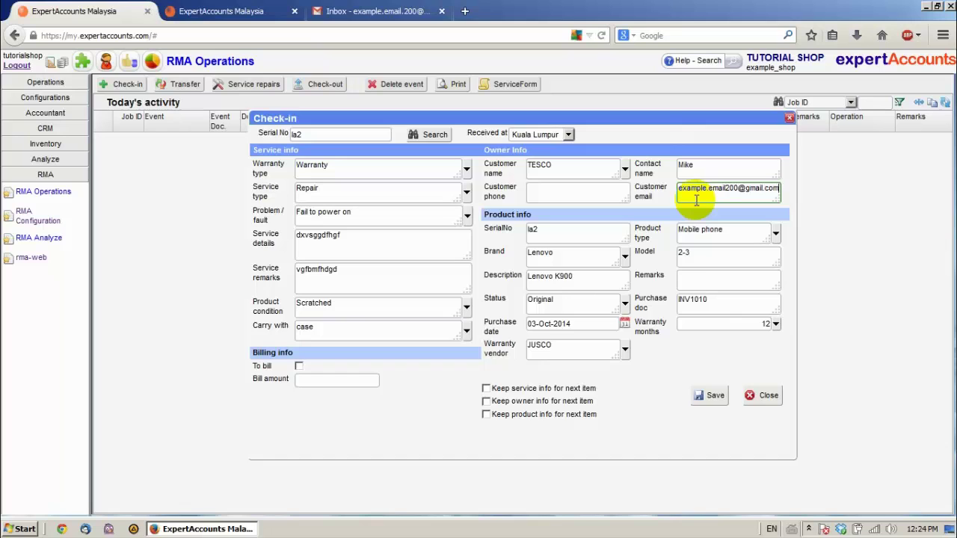
{"action": "left_click", "coordinate": [598, 197]}
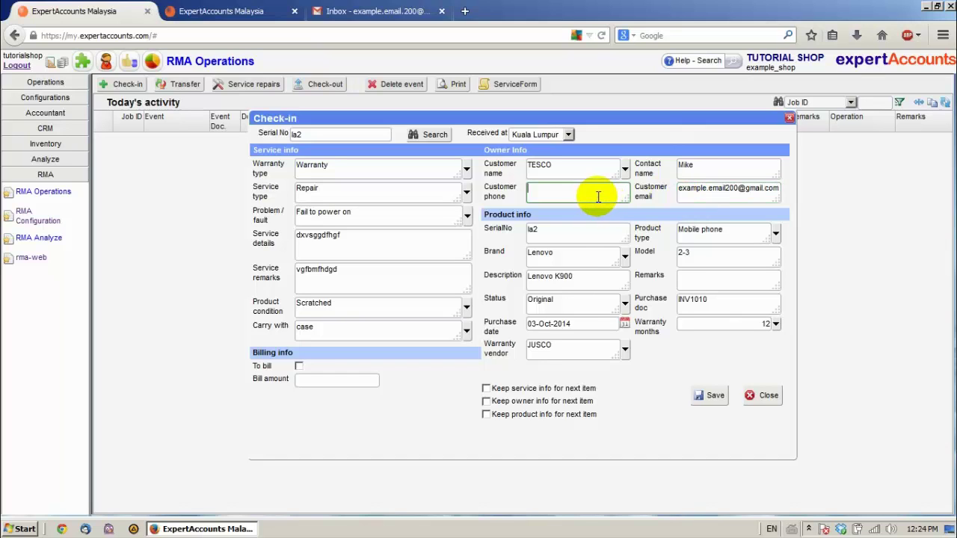
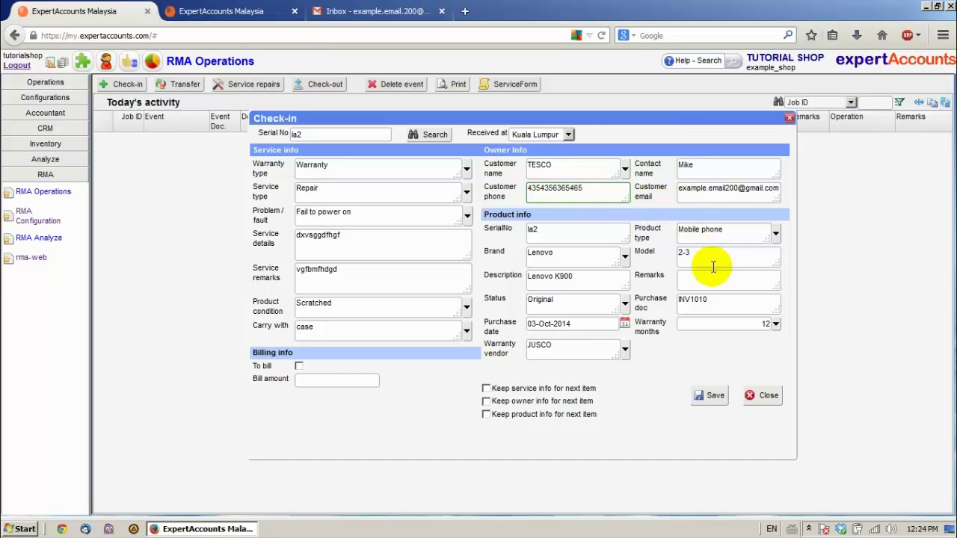
{"action": "left_click", "coordinate": [702, 396]}
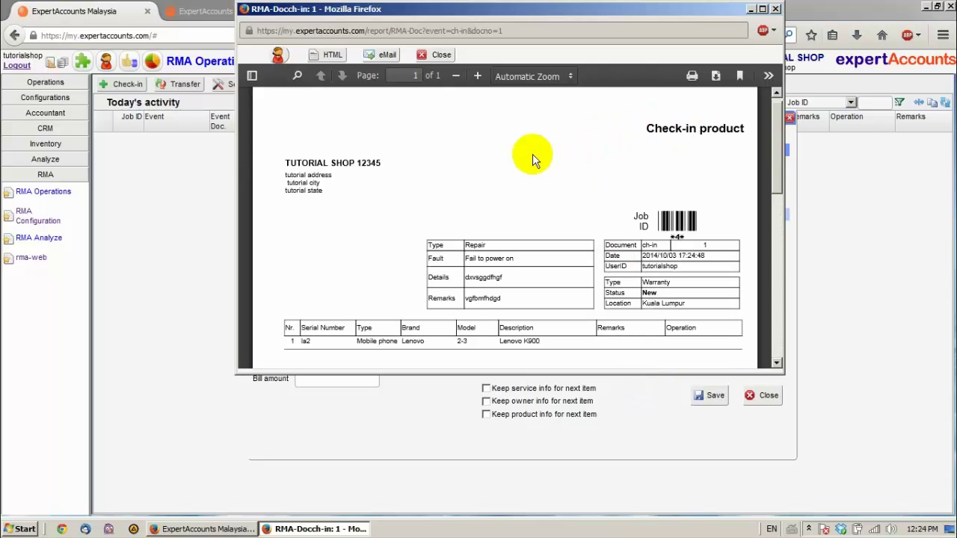
Review the enlarged check-in document for serial la2, then close it and the Check-in form
{"action": "left_click", "coordinate": [762, 10]}
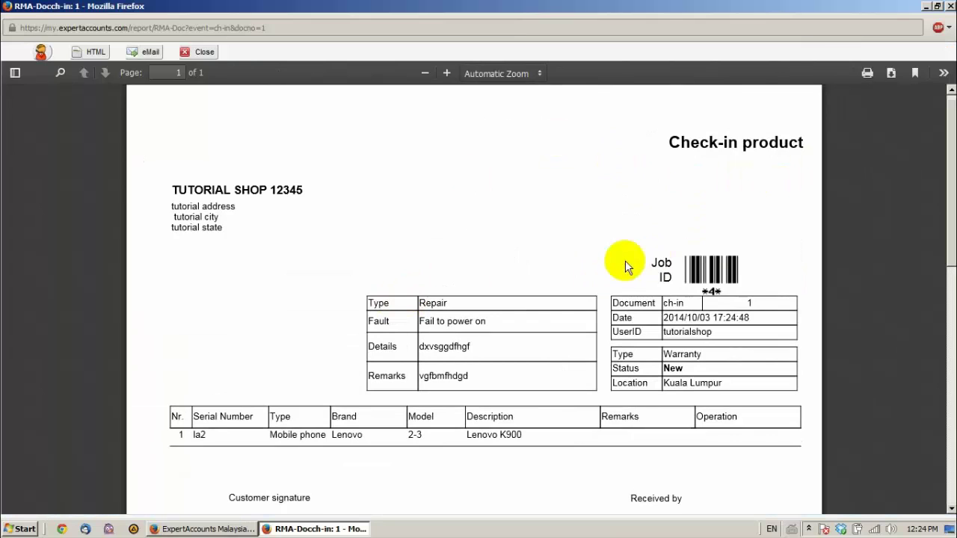
{"action": "left_click_drag", "start_coordinate": [651, 257], "coordinate": [689, 292]}
{"action": "left_click", "coordinate": [710, 296]}
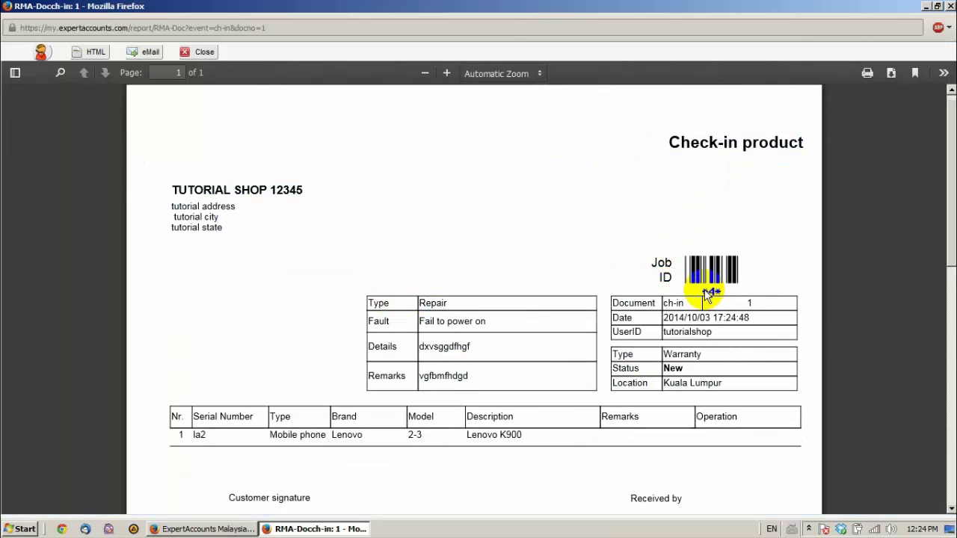
{"action": "scroll", "coordinate": [467, 277], "scroll_direction": "down", "scroll_amount": 3}
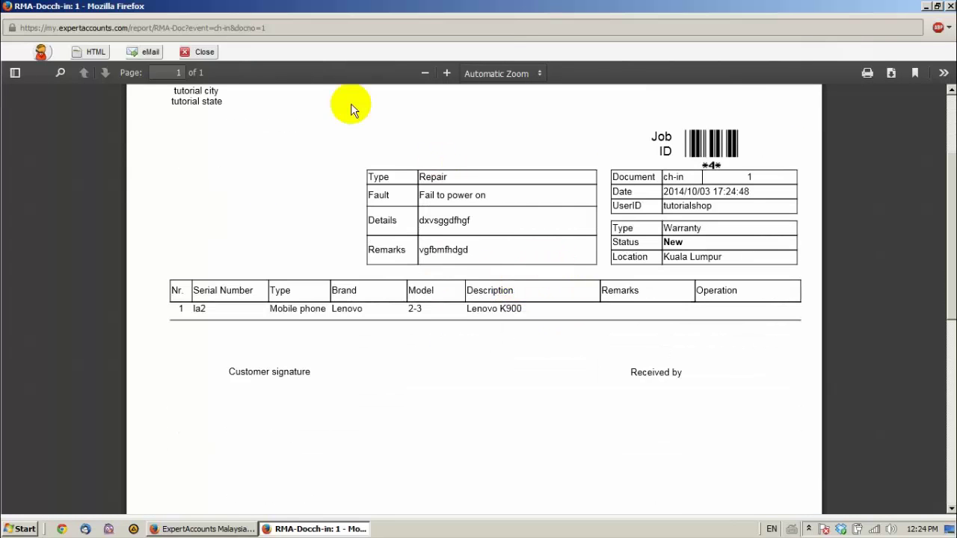
{"action": "left_click", "coordinate": [196, 51]}
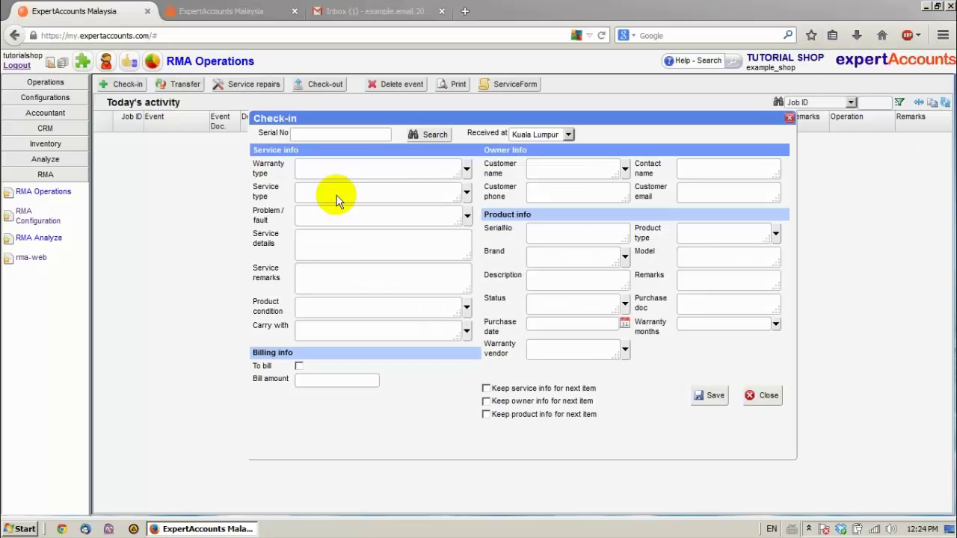
{"action": "left_click", "coordinate": [762, 396]}
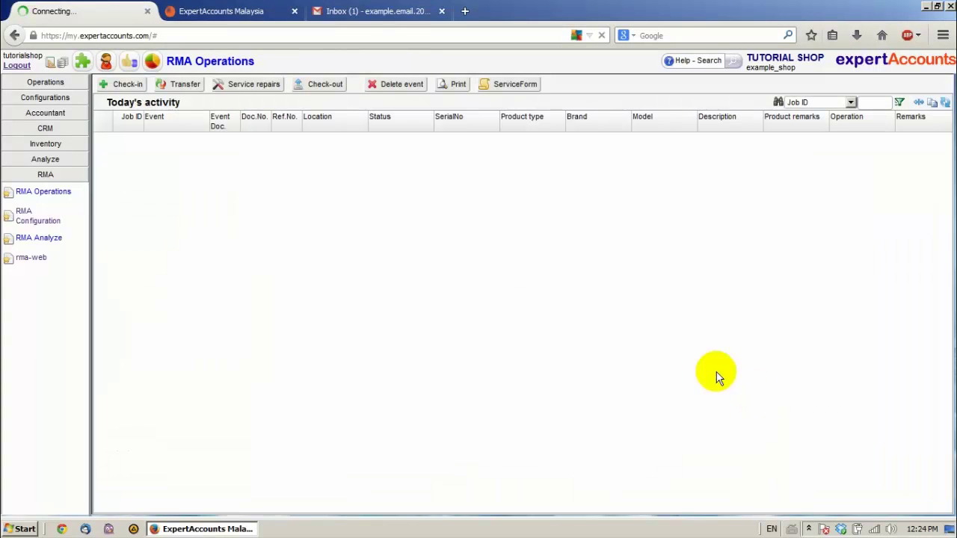
Open the empty Service repairs window from the RMA Operations toolbar
{"action": "left_click", "coordinate": [244, 85]}
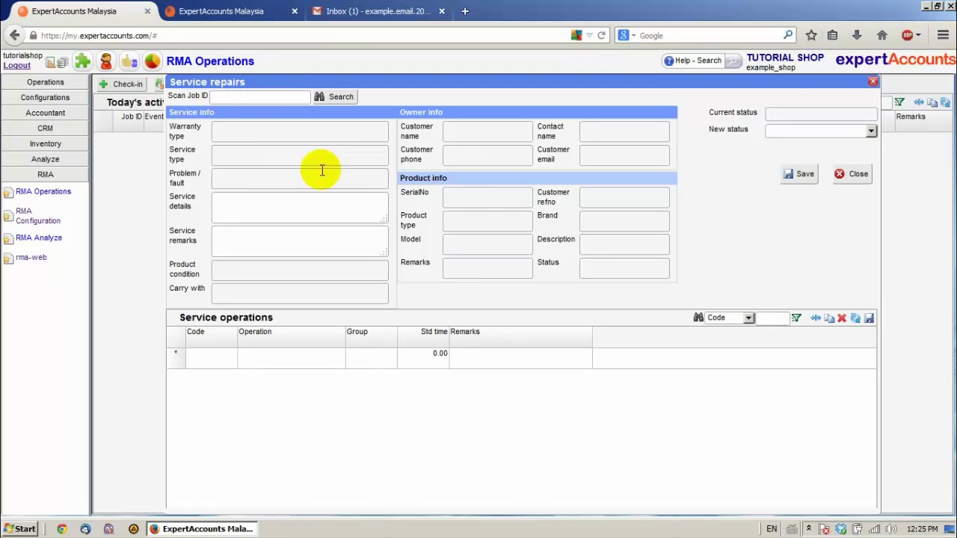
Open the Lenovo K900 Service Status Notification email in Gmail and select tracking number 73ei
{"action": "left_click", "coordinate": [359, 16]}
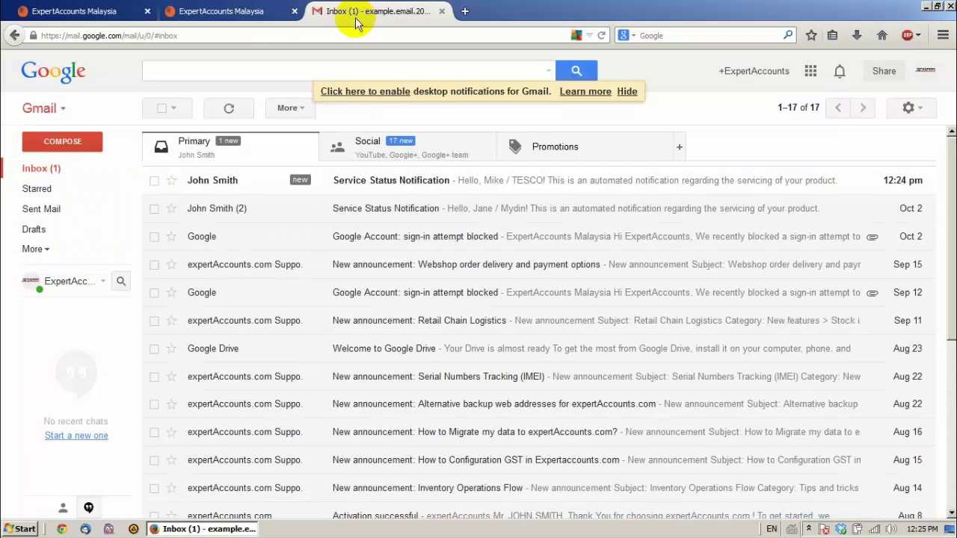
{"action": "left_click", "coordinate": [364, 185]}
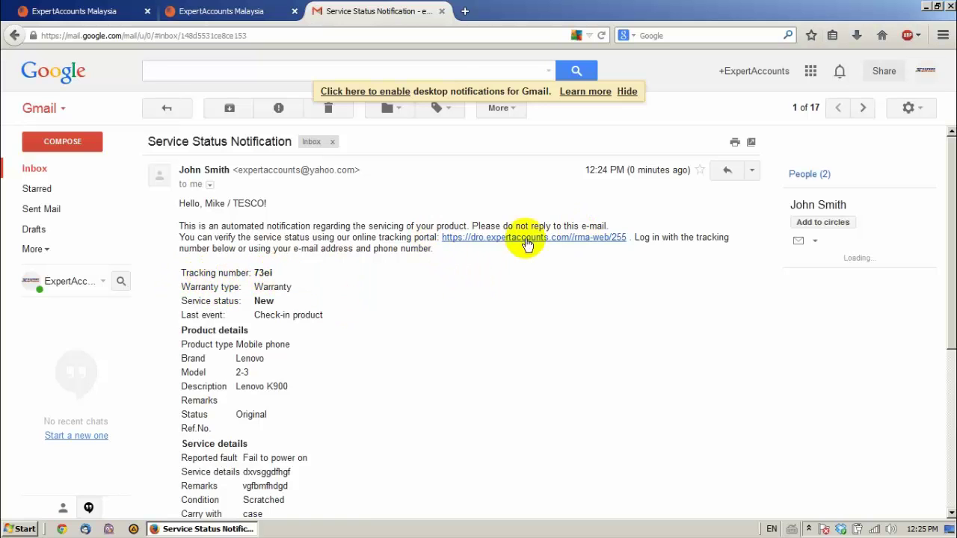
{"action": "left_click", "coordinate": [223, 11]}
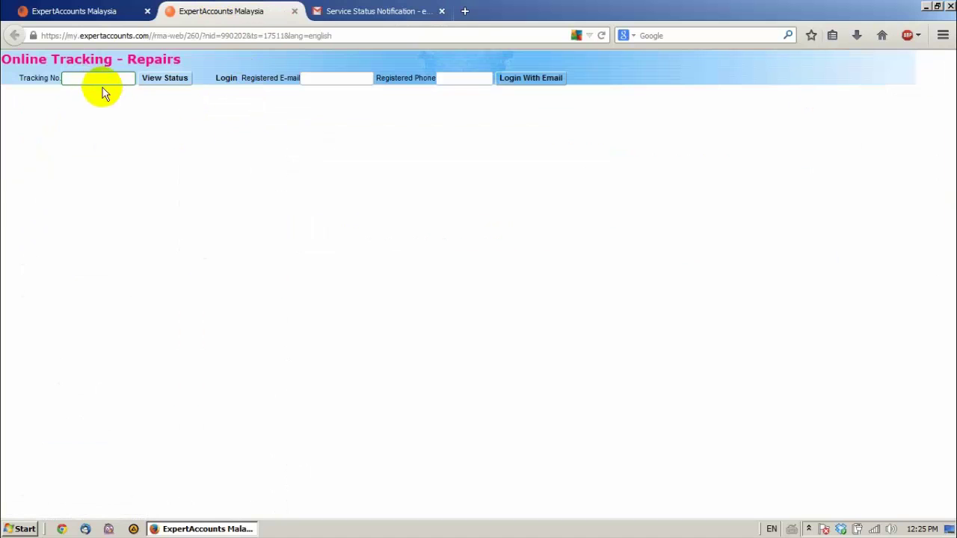
{"action": "left_click", "coordinate": [385, 12]}
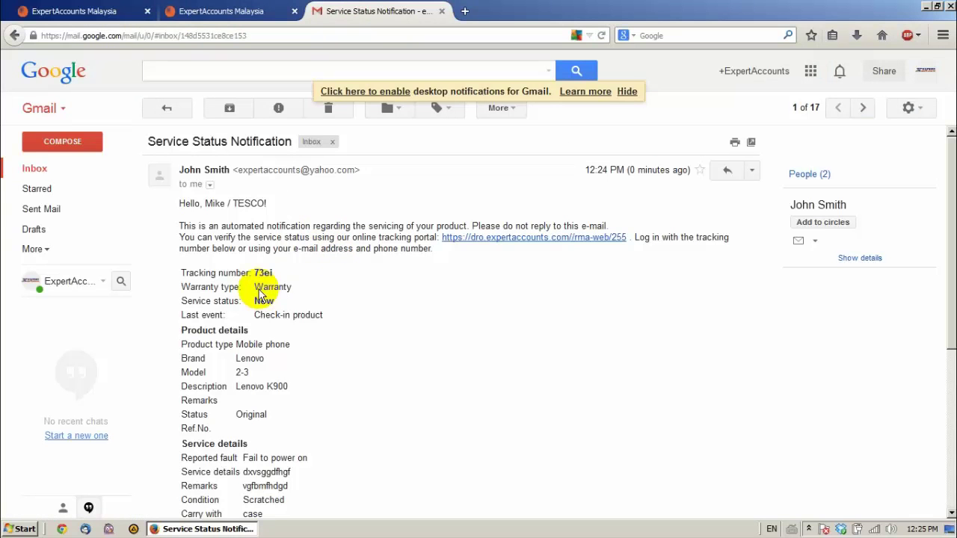
{"action": "double_click", "coordinate": [258, 273]}
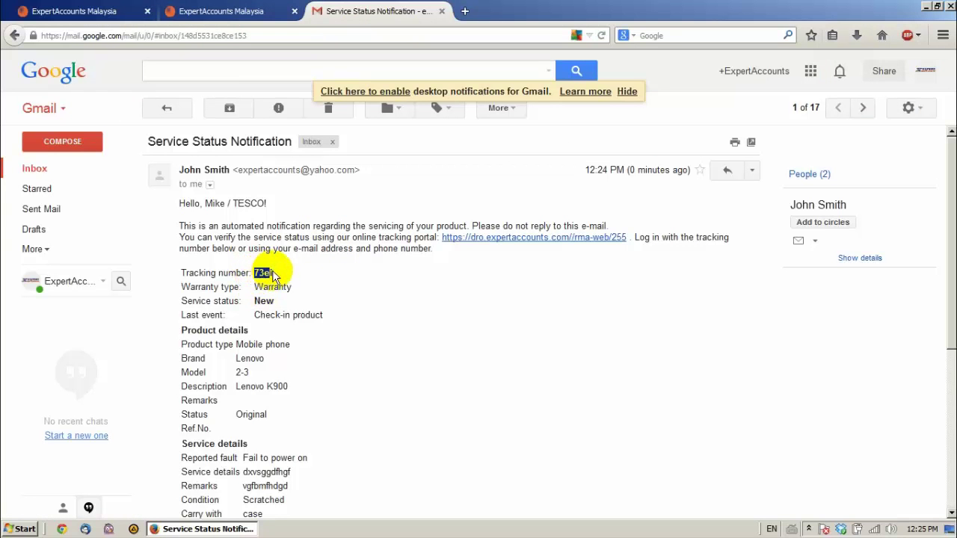
View Job 4's online repair status (New) by tracking number, then close that page
{"action": "left_click", "coordinate": [222, 13]}
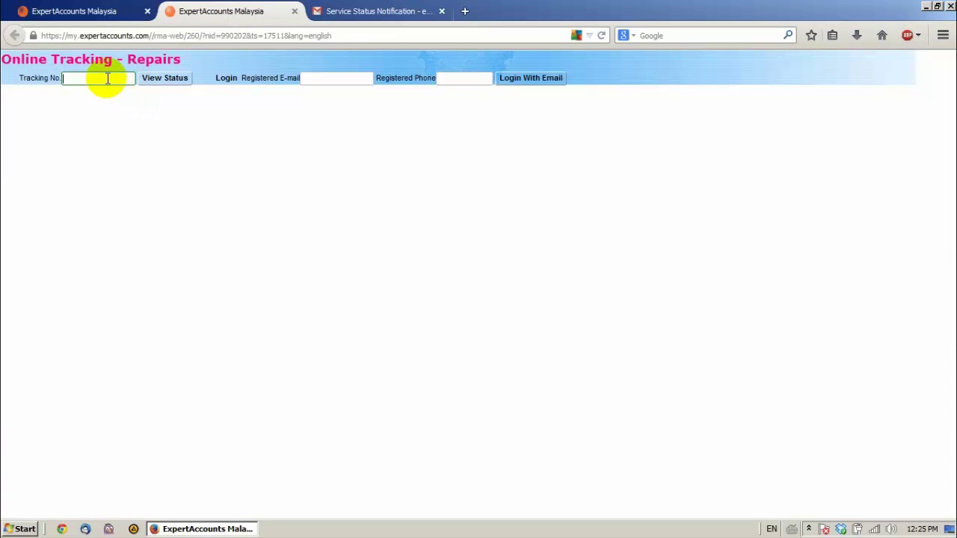
{"action": "left_click", "coordinate": [166, 83]}
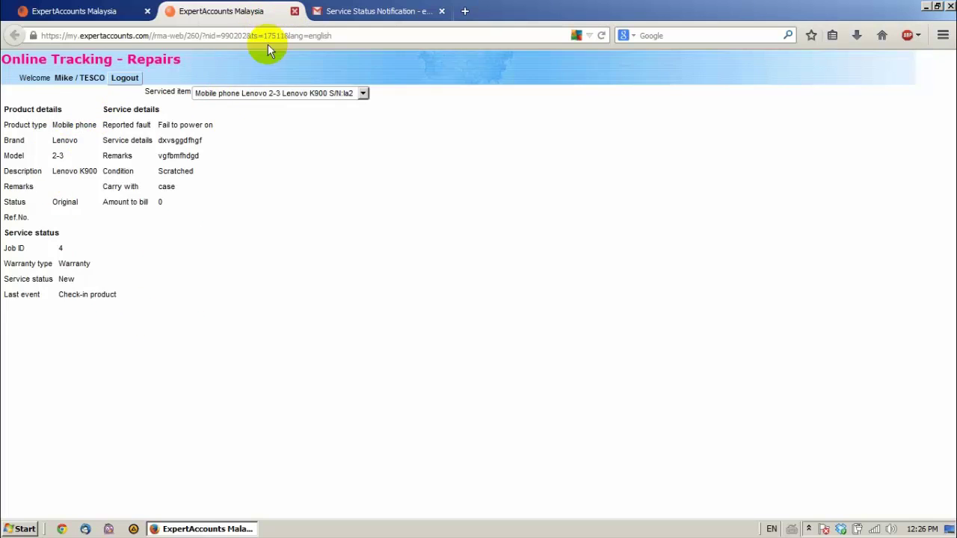
{"action": "key", "text": "ctrl+w"}
{"action": "left_click", "coordinate": [86, 11]}
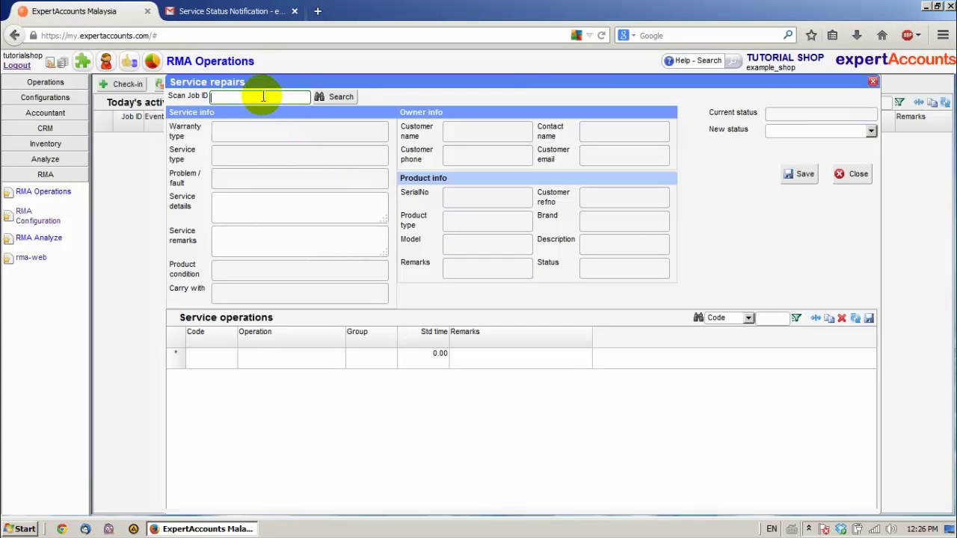
Record a Ready service operation for job 4 with its new status set to Ready
{"action": "type", "text": "4"}
{"action": "left_click", "coordinate": [338, 95]}
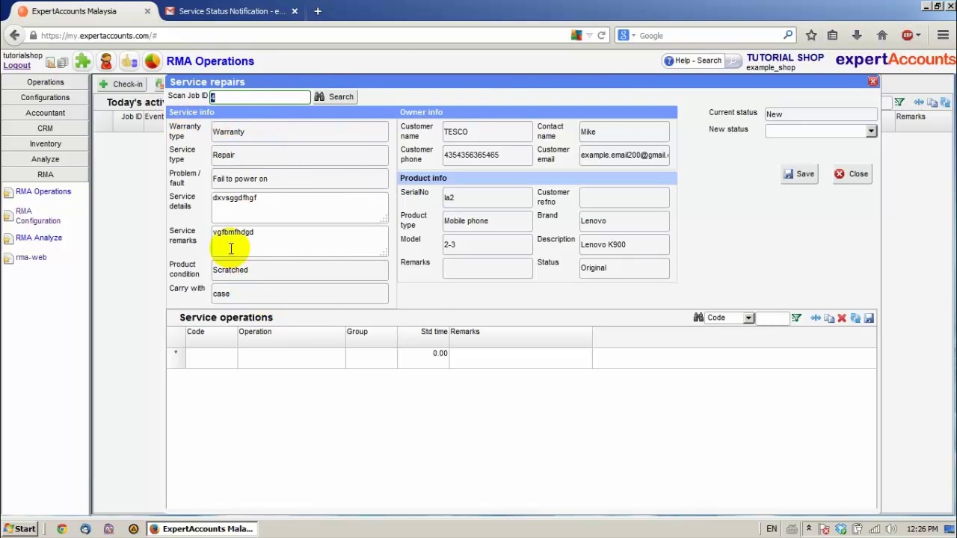
{"action": "left_click", "coordinate": [261, 361]}
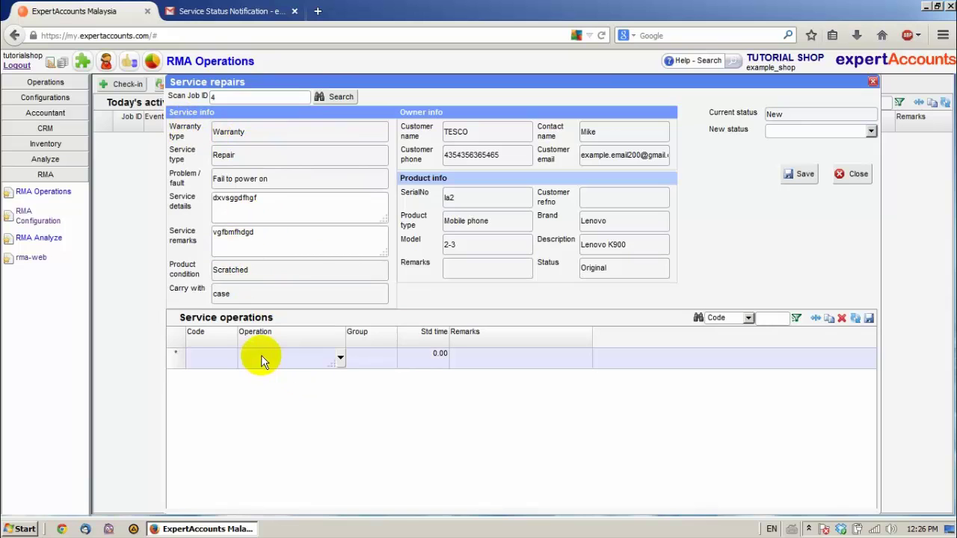
{"action": "left_click", "coordinate": [340, 358]}
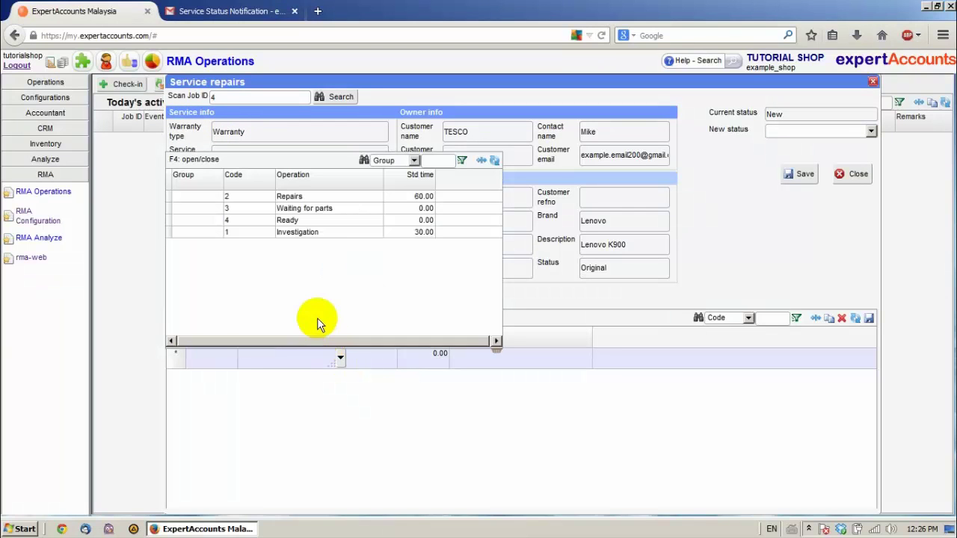
{"action": "left_click", "coordinate": [286, 220]}
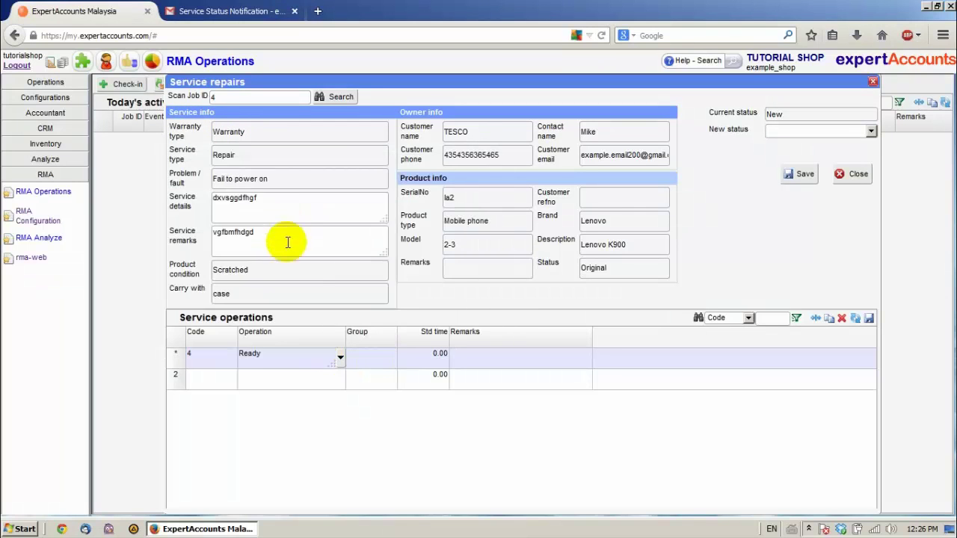
{"action": "left_click", "coordinate": [796, 130]}
{"action": "left_click", "coordinate": [793, 181]}
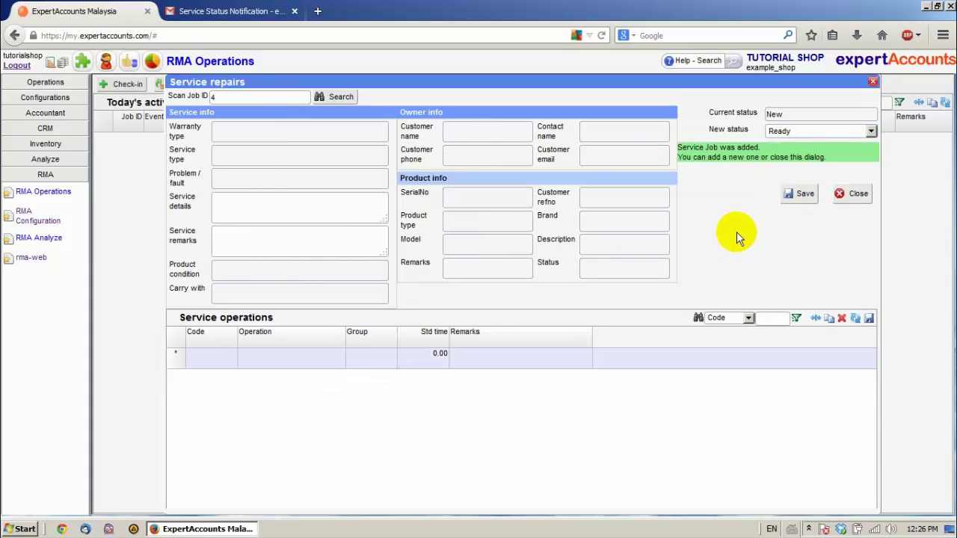
{"action": "left_click", "coordinate": [840, 196]}
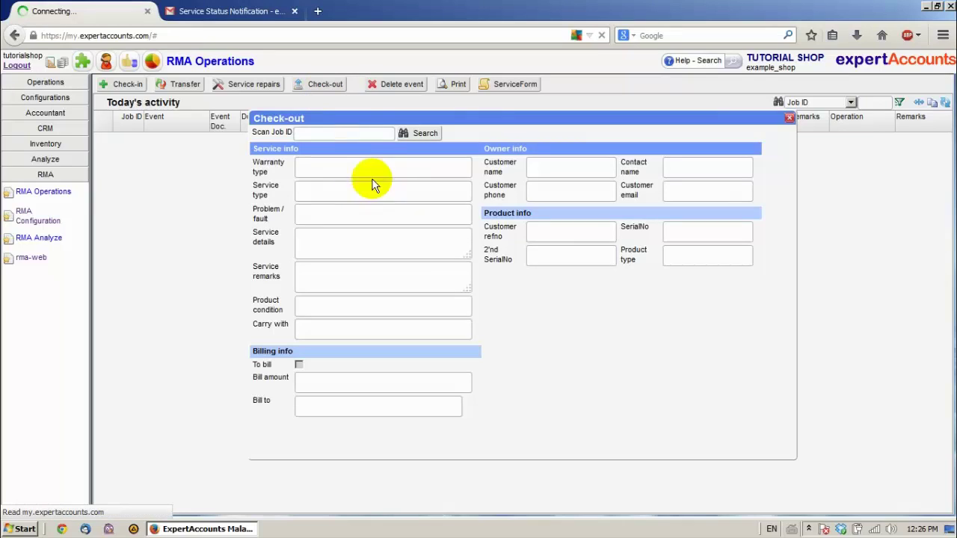
Check out job 4 by returning it to its owner as Collected, reviewing the receipt
{"action": "left_click", "coordinate": [351, 133]}
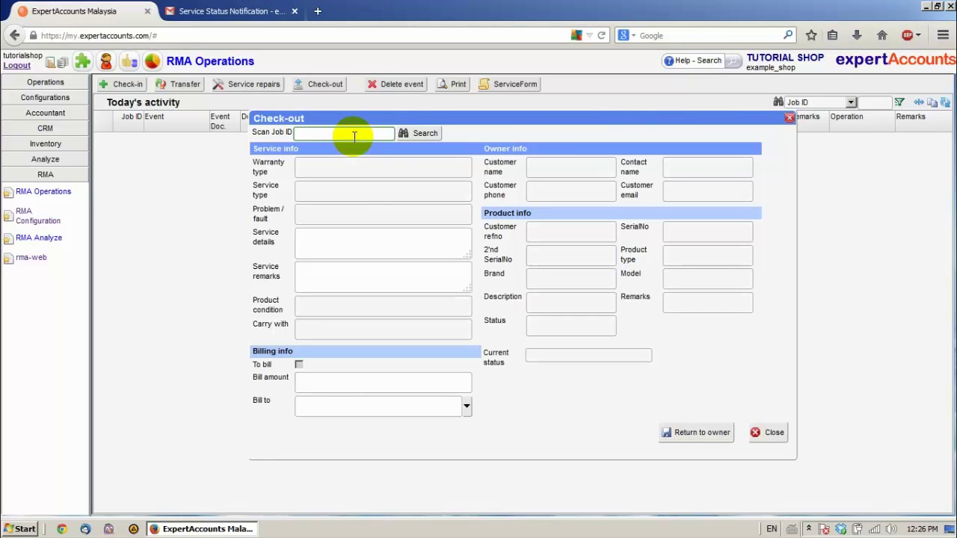
{"action": "type", "text": "4"}
{"action": "left_click", "coordinate": [424, 133]}
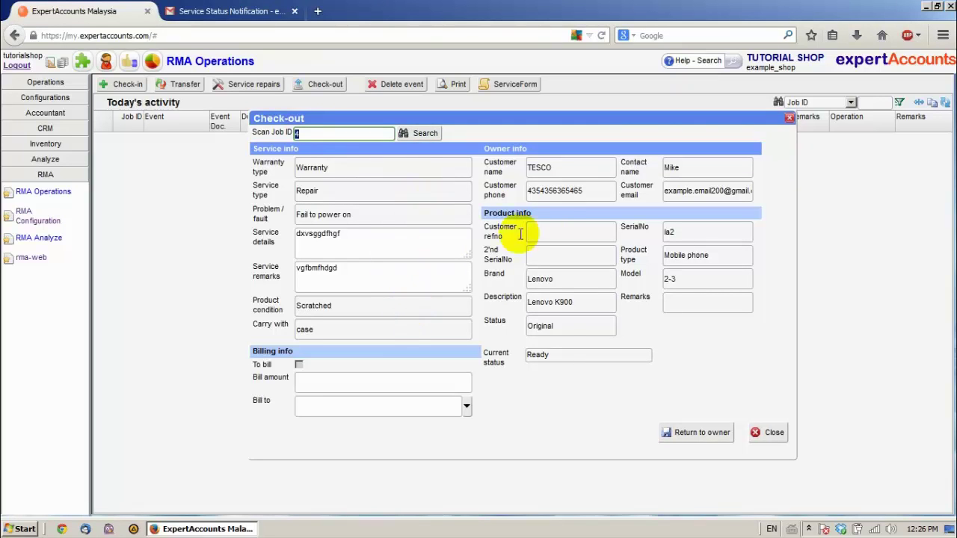
{"action": "left_click", "coordinate": [701, 432]}
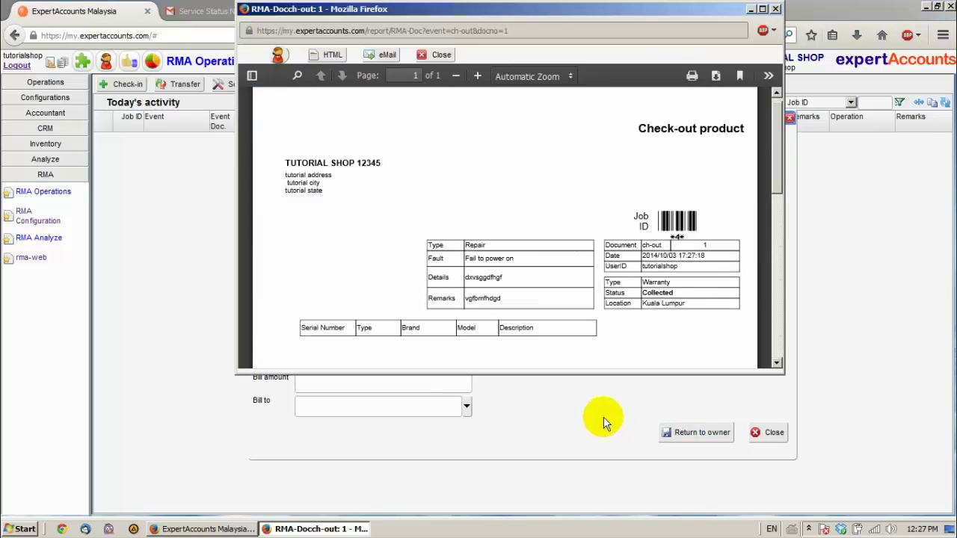
{"action": "scroll", "coordinate": [427, 225], "scroll_direction": "down", "scroll_amount": 5}
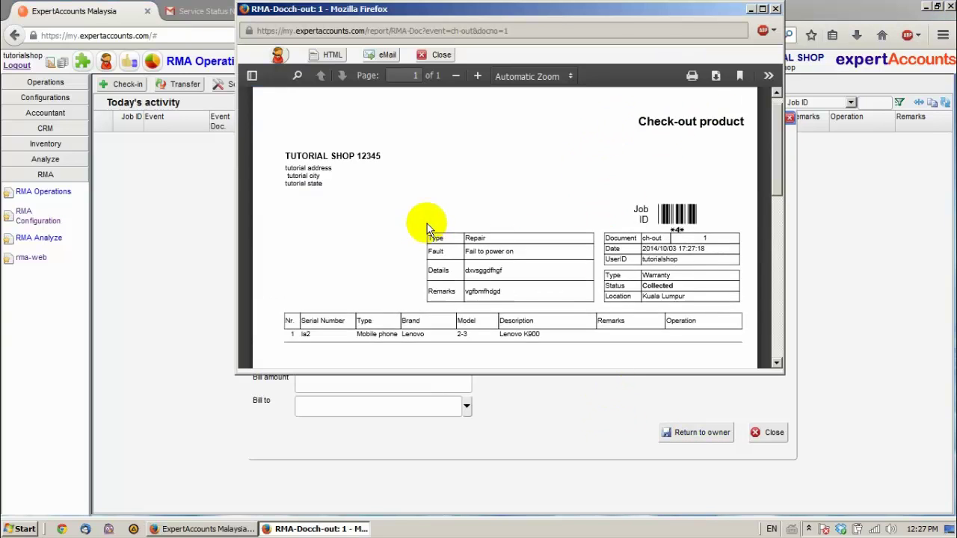
{"action": "scroll", "coordinate": [438, 250], "scroll_direction": "up", "scroll_amount": 3}
{"action": "scroll", "coordinate": [493, 254], "scroll_direction": "up", "scroll_amount": 3}
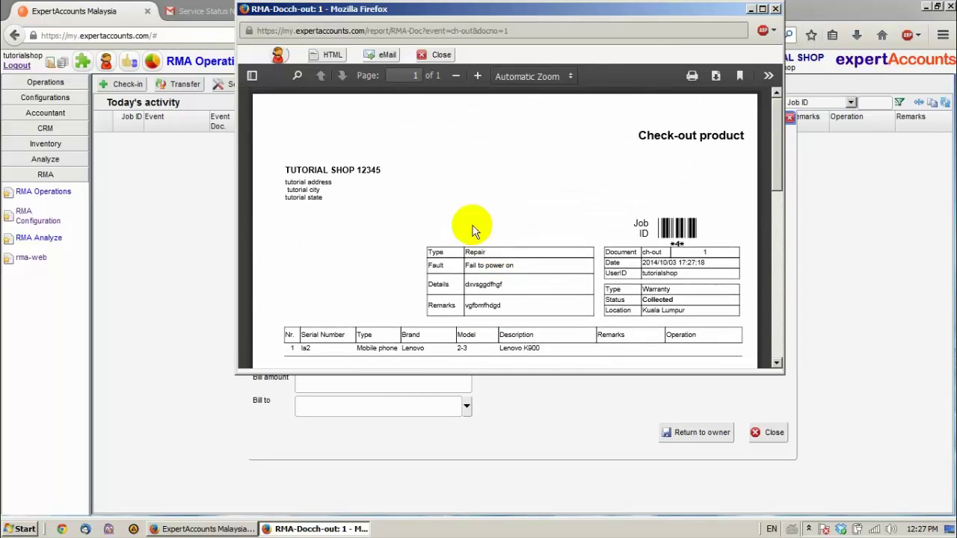
{"action": "left_click", "coordinate": [441, 57]}
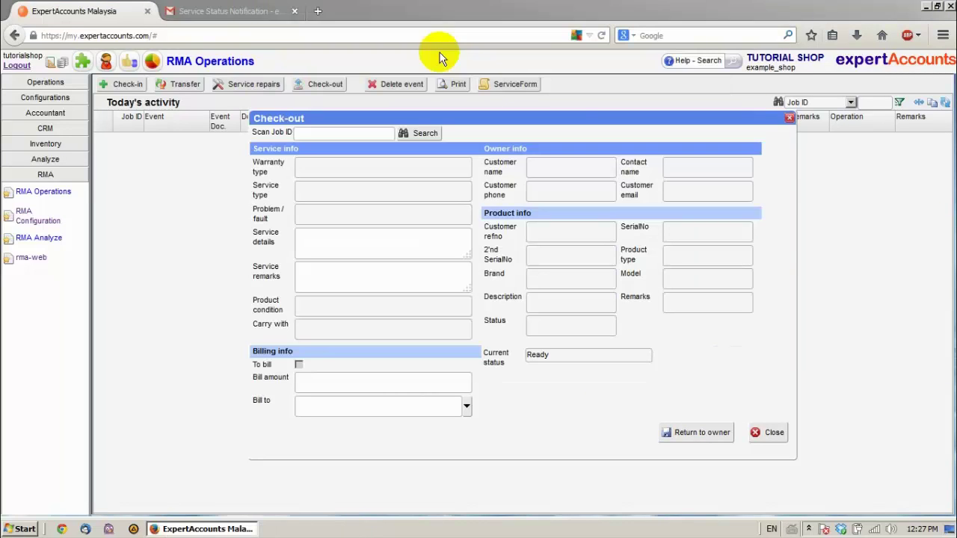
{"action": "left_click", "coordinate": [231, 16]}
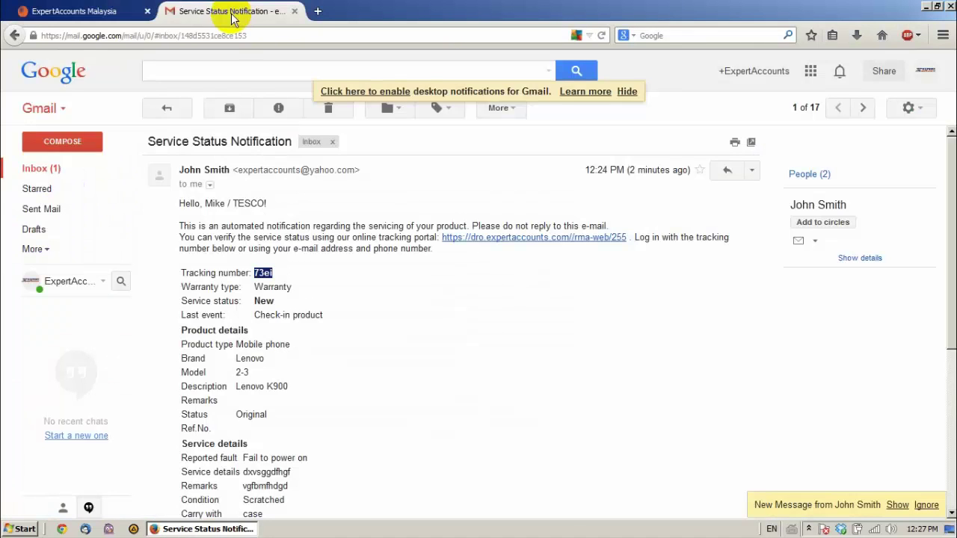
{"action": "left_click", "coordinate": [37, 171]}
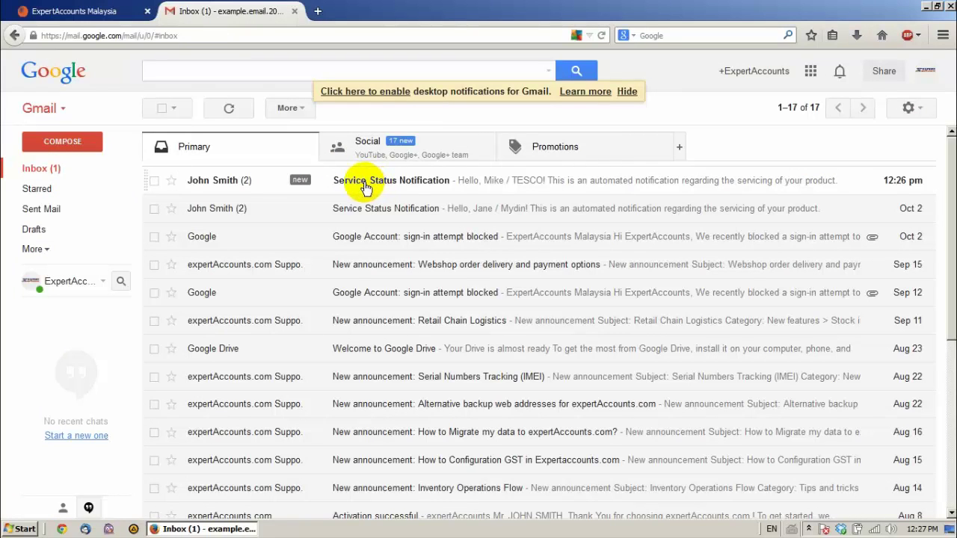
{"action": "left_click", "coordinate": [369, 187]}
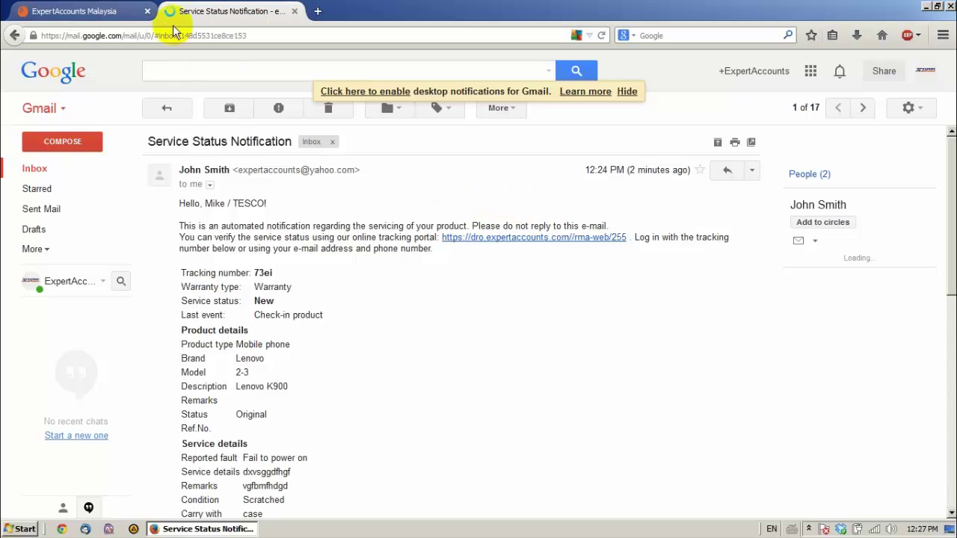
{"action": "left_click", "coordinate": [115, 12]}
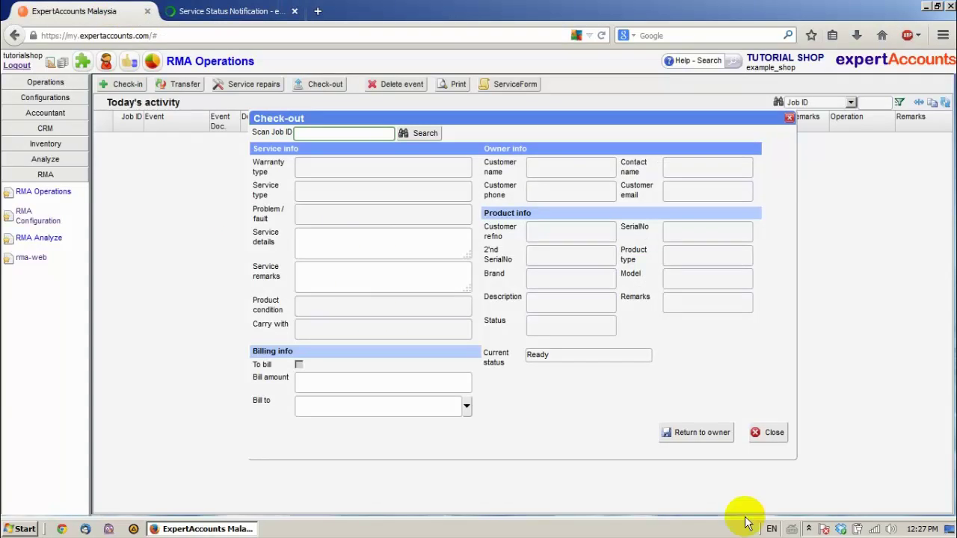
Close the check-out form and select job 4's Check-out product event
{"action": "left_click", "coordinate": [759, 432]}
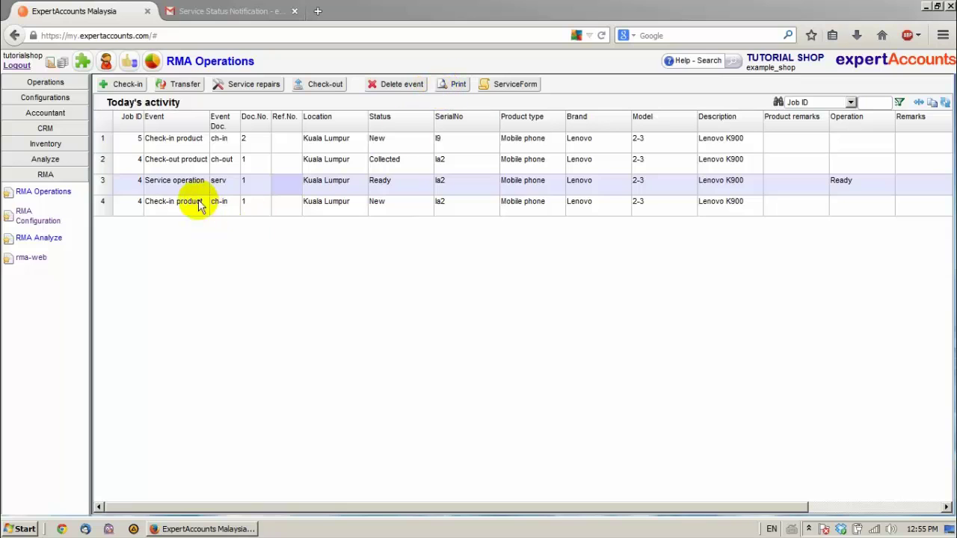
{"action": "left_click", "coordinate": [160, 157]}
{"action": "left_click", "coordinate": [170, 147]}
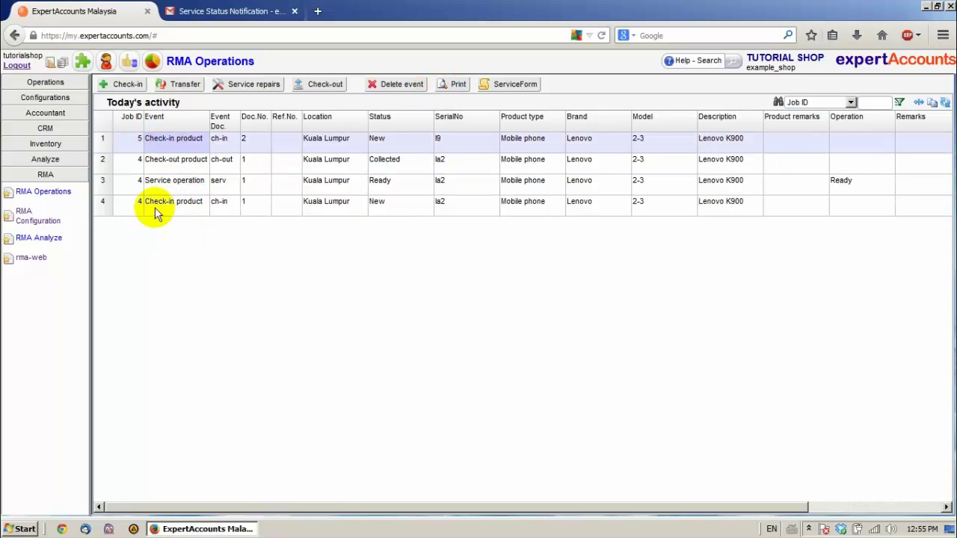
{"action": "left_click", "coordinate": [161, 170]}
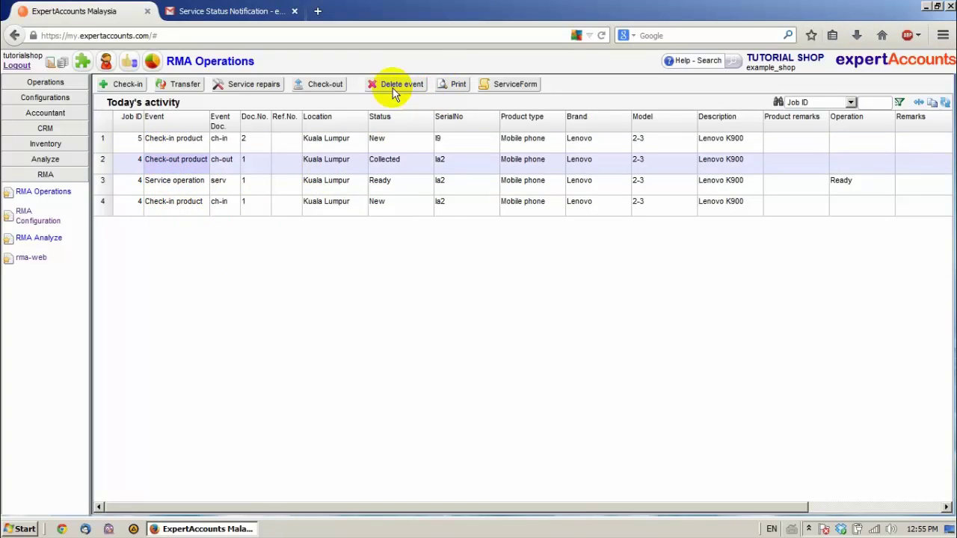
Print the check-out event's receipt and review the report preview
{"action": "left_click", "coordinate": [456, 84]}
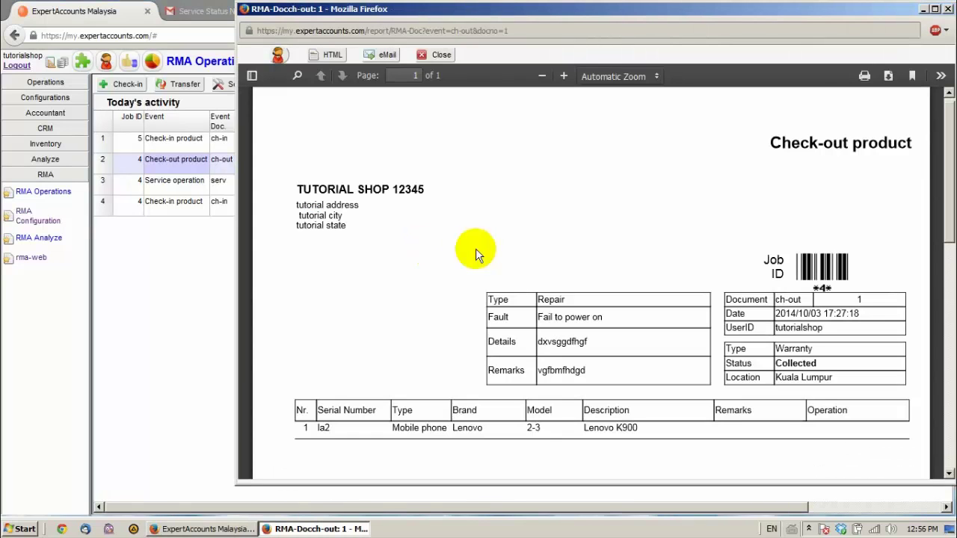
{"action": "scroll", "coordinate": [376, 331], "scroll_direction": "down", "scroll_amount": 5}
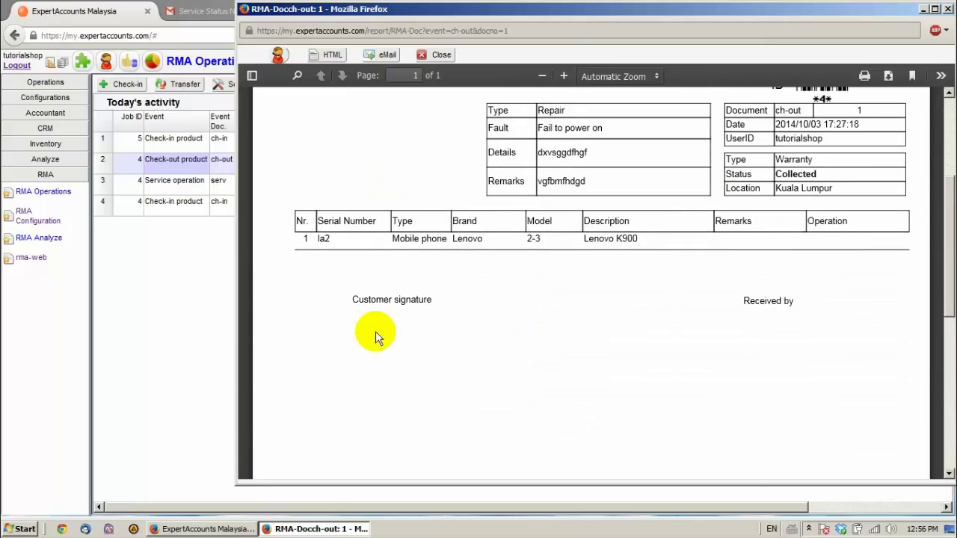
{"action": "scroll", "coordinate": [375, 331], "scroll_direction": "up", "scroll_amount": 3}
{"action": "left_click", "coordinate": [439, 54]}
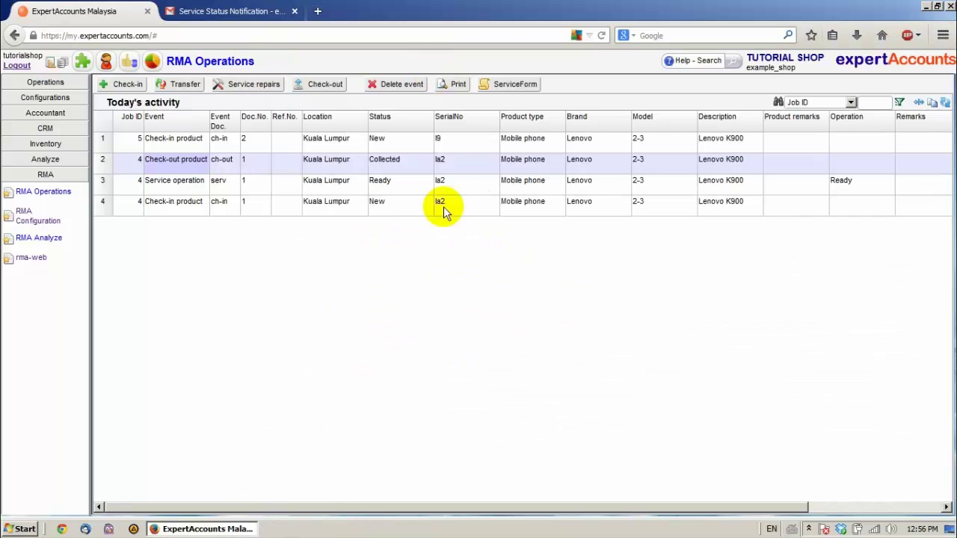
{"action": "left_click", "coordinate": [521, 83]}
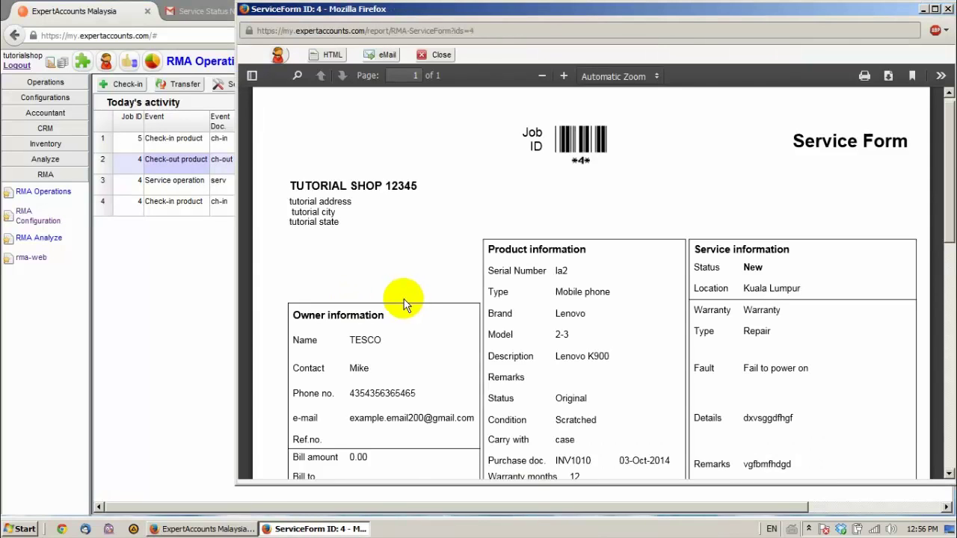
{"action": "scroll", "coordinate": [403, 299], "scroll_direction": "down", "scroll_amount": 6}
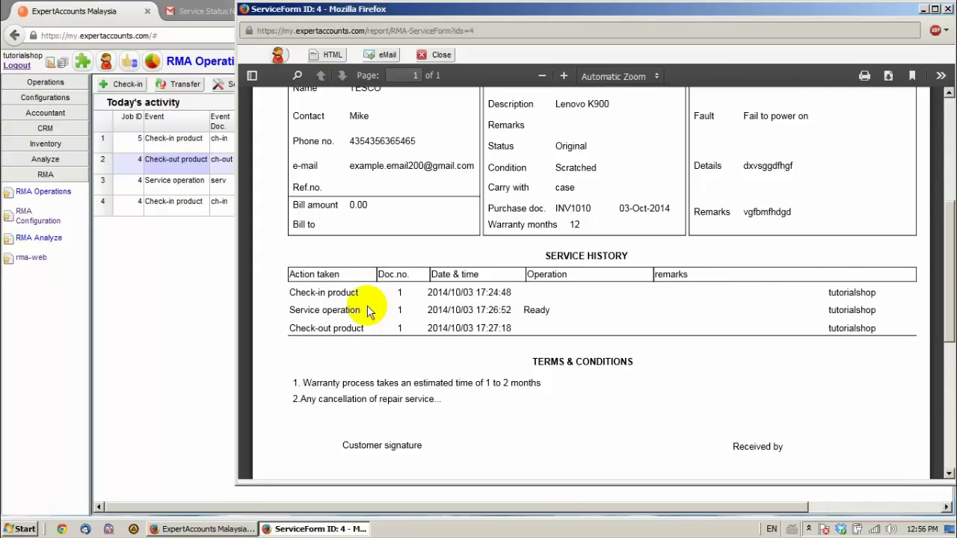
{"action": "left_click", "coordinate": [441, 56]}
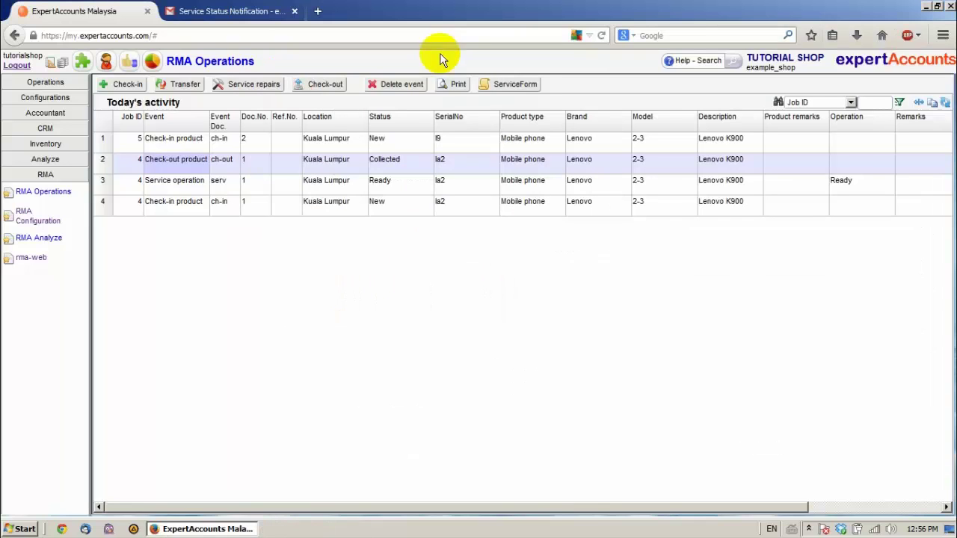
Delete job 4's Check-in product event and confirm the deletion
{"action": "left_click", "coordinate": [157, 209]}
{"action": "left_click", "coordinate": [388, 85]}
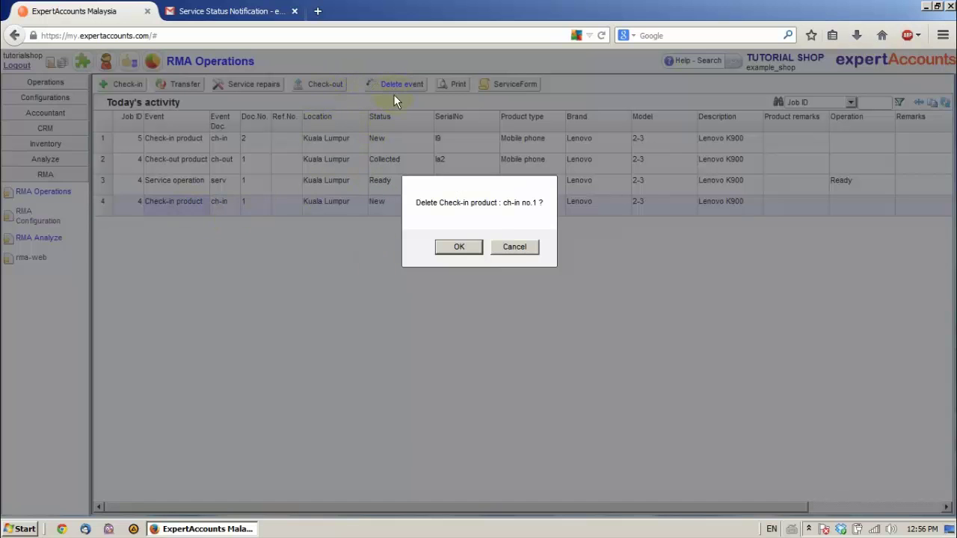
{"action": "left_click", "coordinate": [459, 247]}
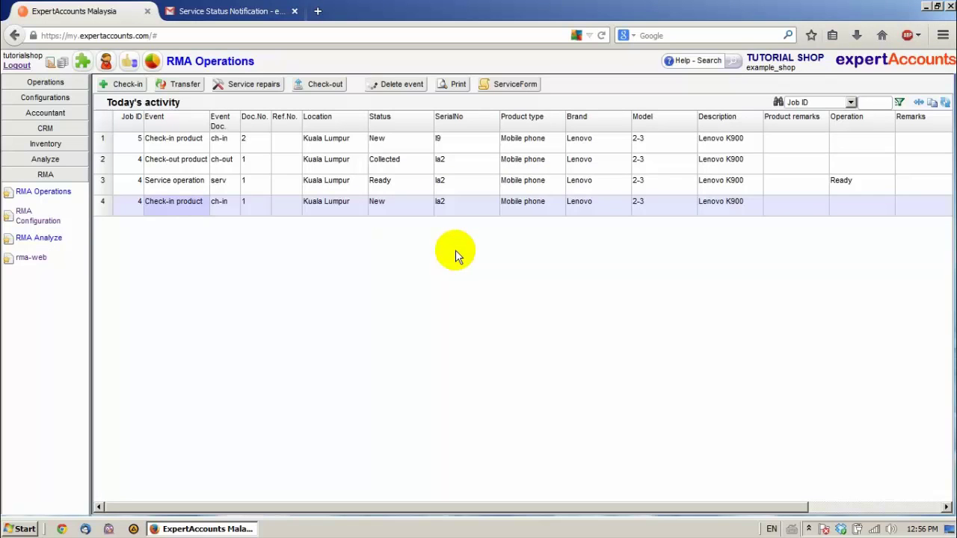